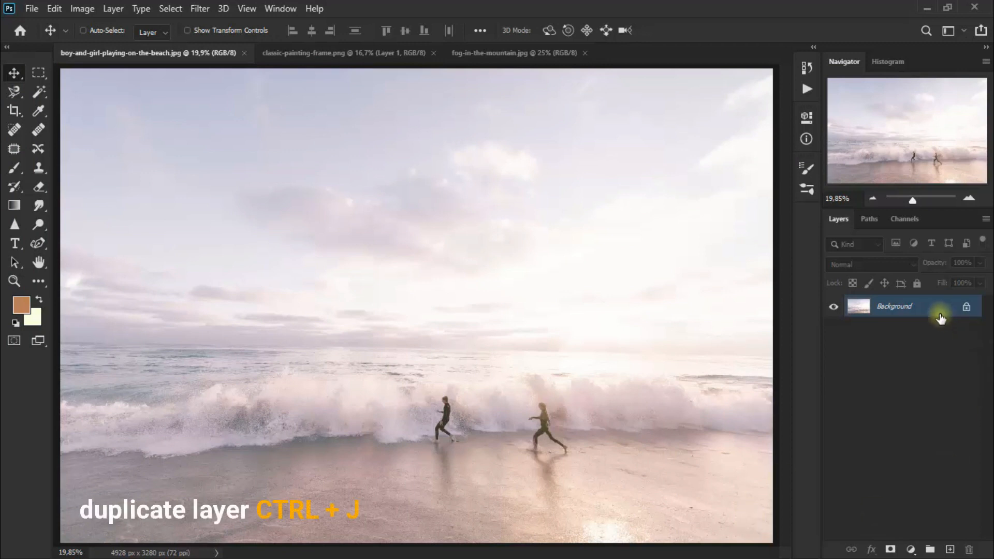
Duplicate the Background layer and open the Surface Blur filter for the copy.
key("ctrl+j")
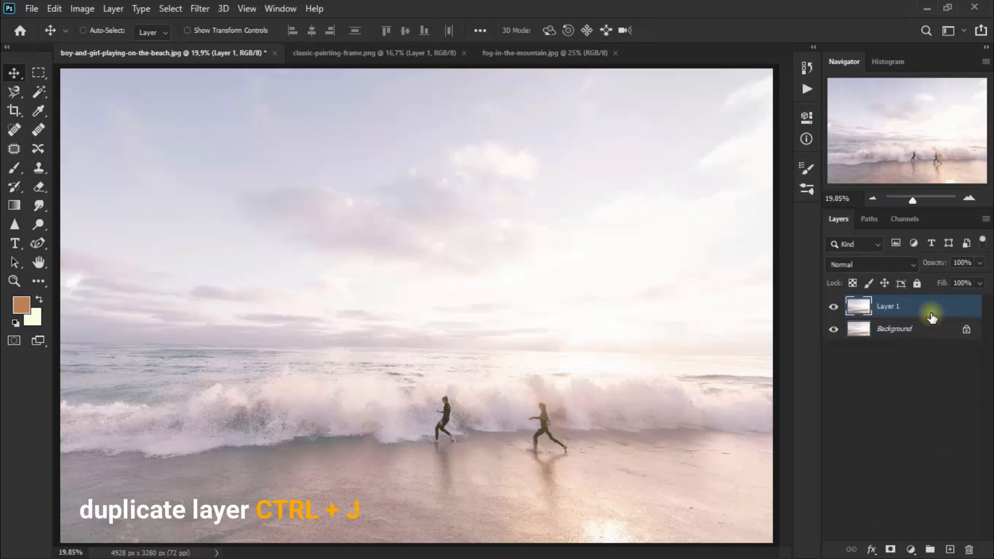
left_click(205, 9)
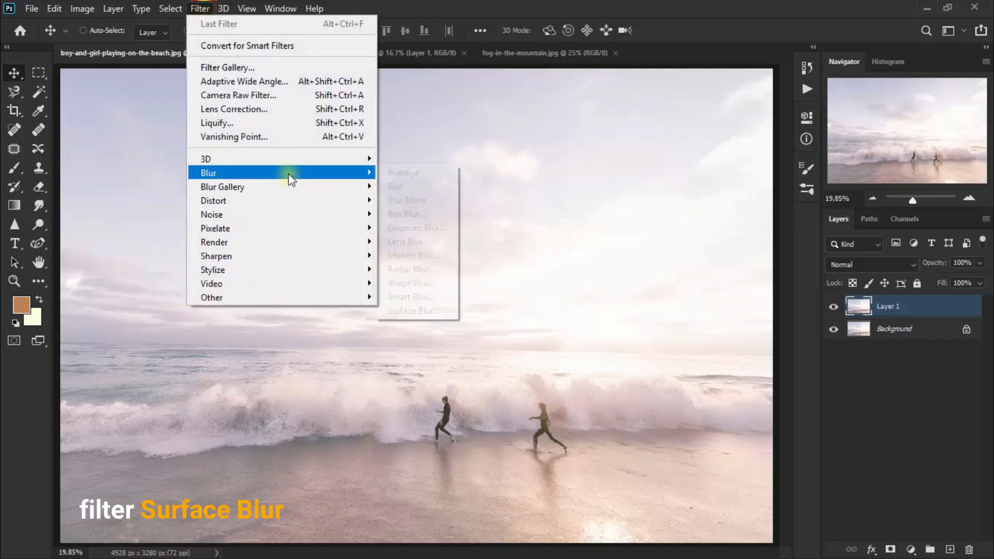
mouse_move(293, 180)
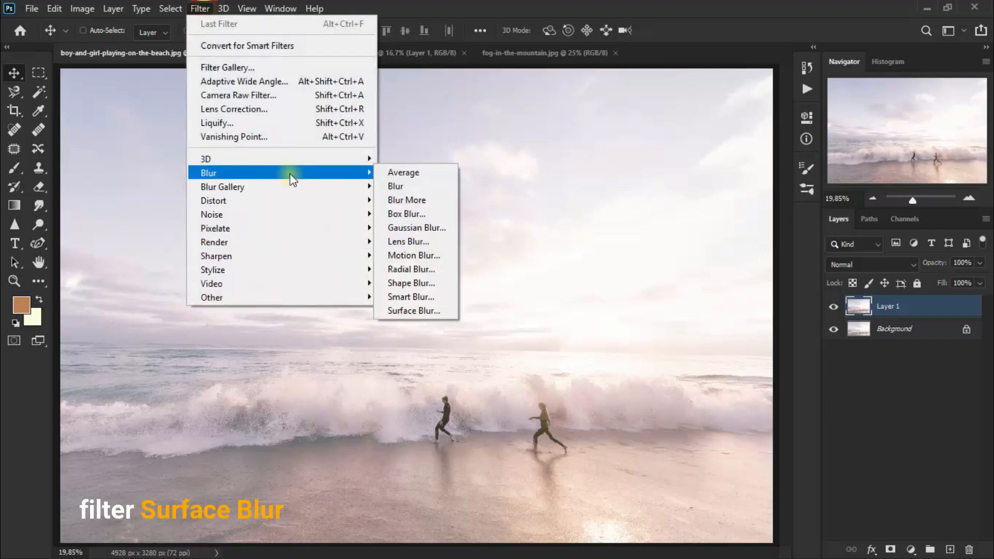
left_click(441, 312)
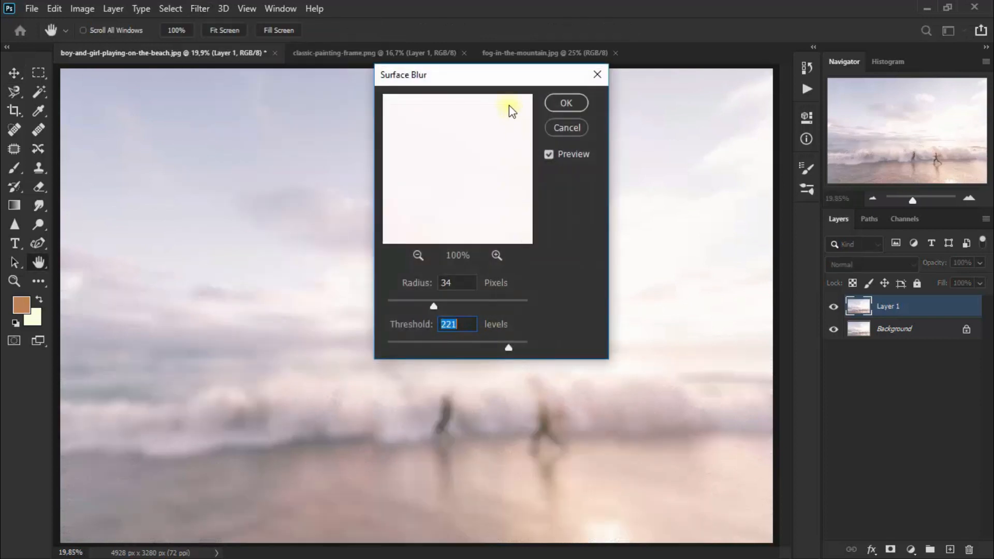
Apply Surface Blur to Layer 1 with a radius of 34 pixels and a threshold of 221 levels.
left_click_drag(520, 86, 709, 154)
left_click(635, 246)
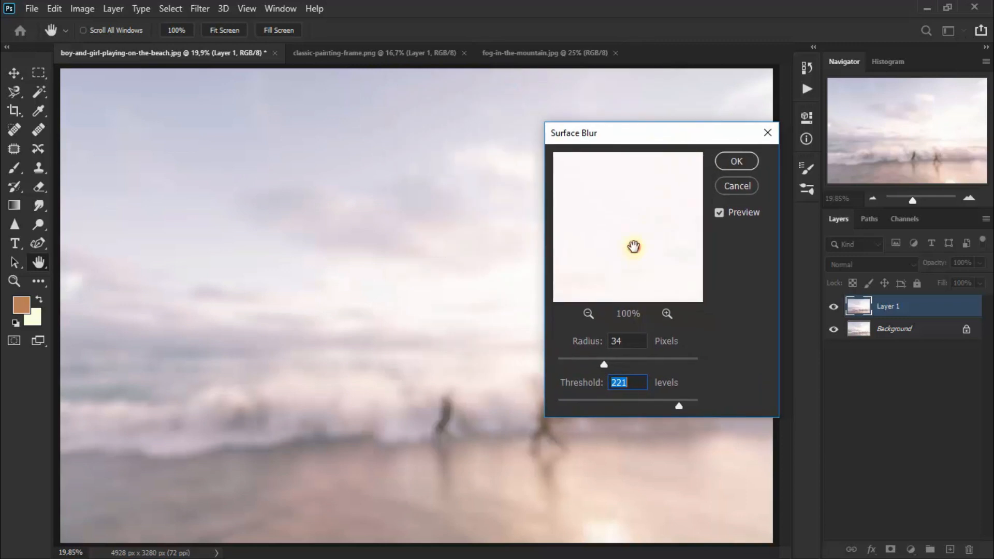
left_click(632, 344)
left_click(641, 382)
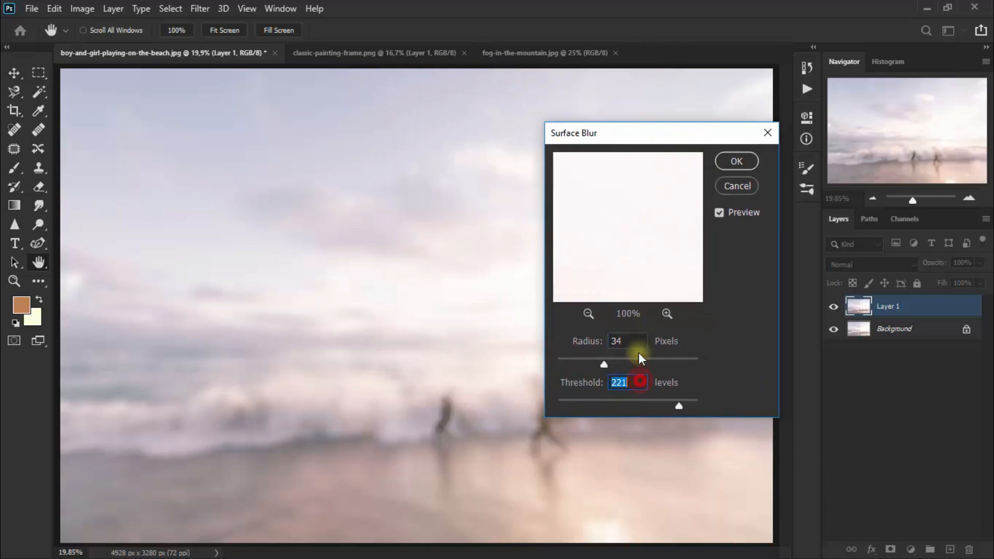
left_click_drag(655, 217, 612, 289)
left_click(589, 317)
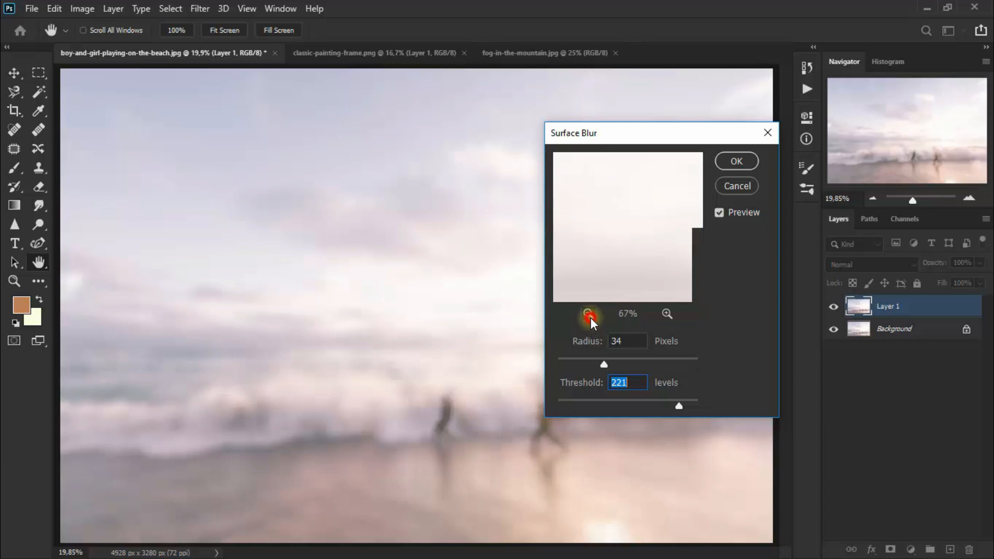
double_click(589, 317)
double_click(590, 317)
double_click(590, 317)
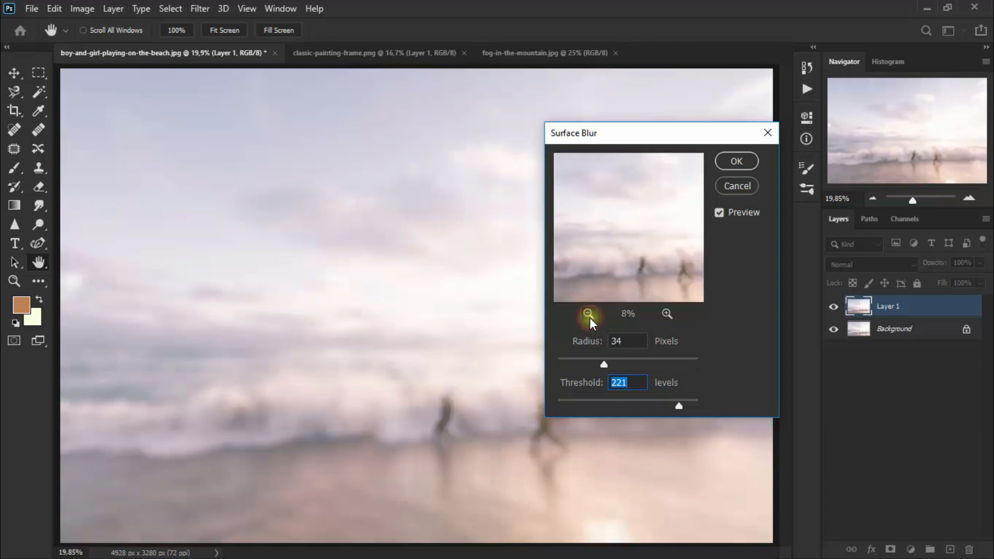
left_click(738, 162)
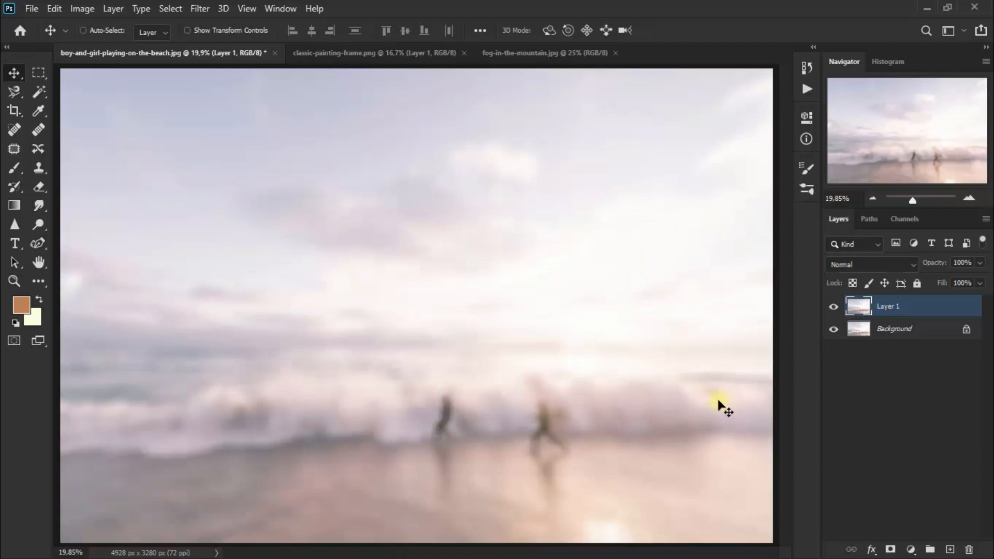
Add a layer mask to Layer 1 and erase the blur over the runners, waves and sand with a size 500 Eraser at 15% opacity.
left_click(892, 549)
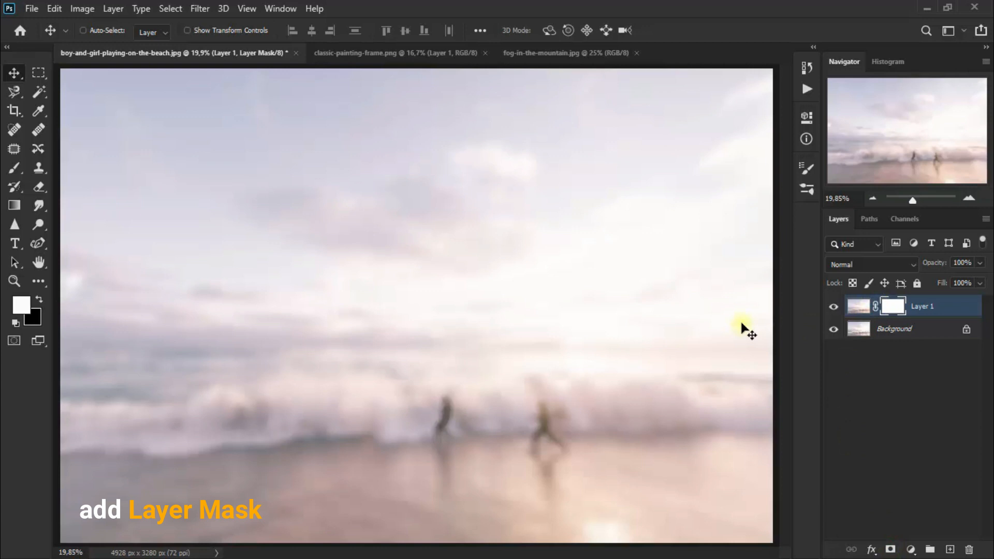
key("ctrl+minus")
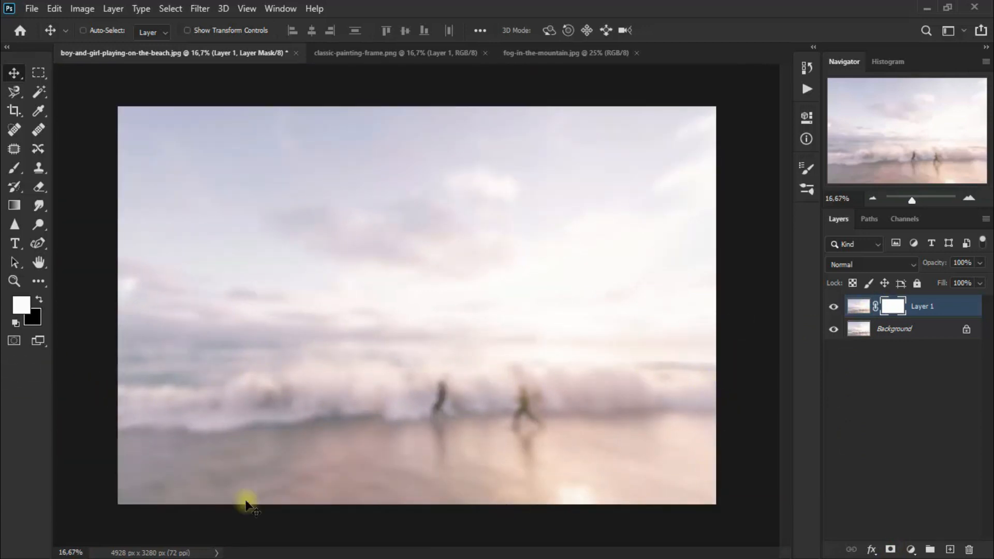
left_click(45, 189)
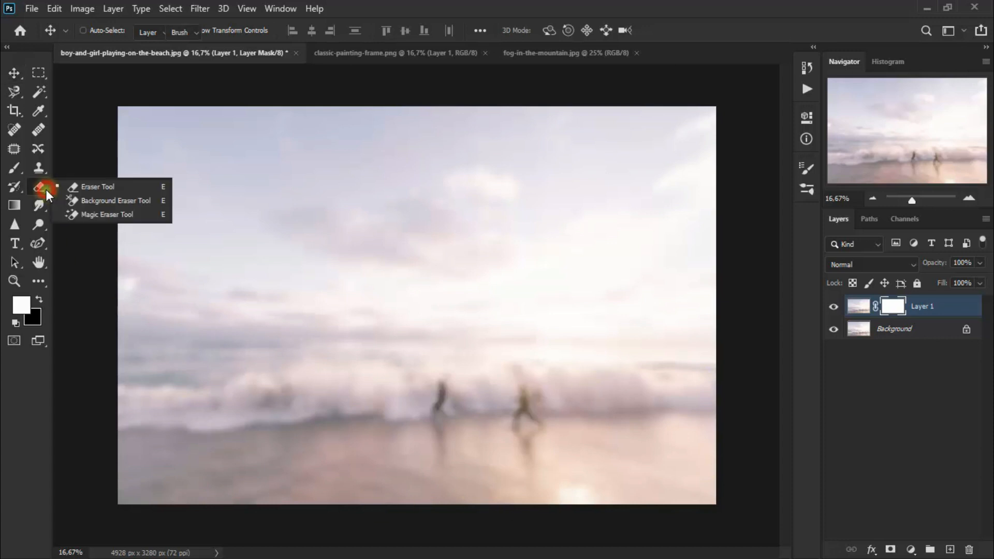
left_click(123, 185)
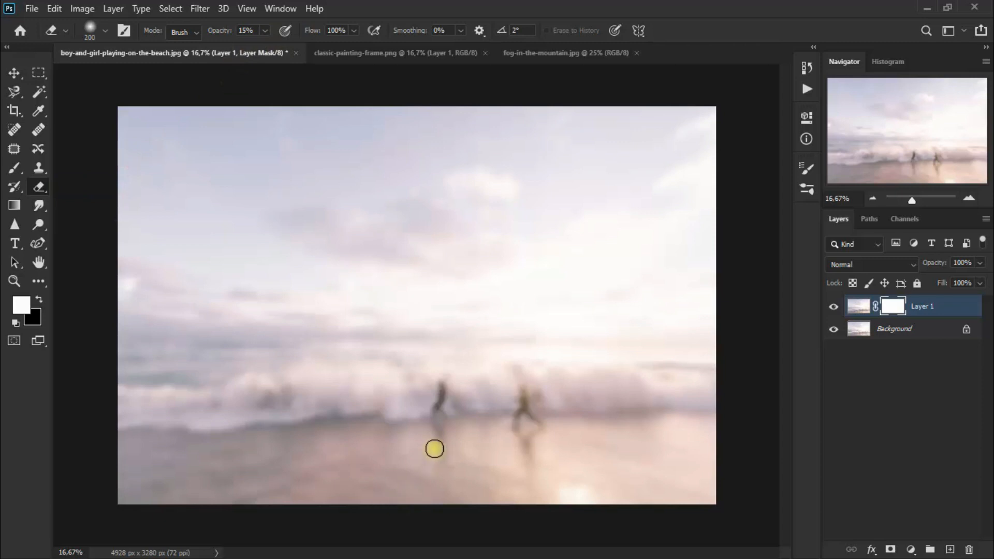
key("bracketright")
key("bracketright")
left_click(441, 408)
left_click(441, 406)
left_click(441, 403)
left_click(508, 406)
left_click(415, 402)
left_click(329, 400)
left_click(347, 404)
left_click(225, 408)
left_click(164, 483)
left_click(228, 469)
left_click(486, 399)
left_click(544, 409)
left_click(612, 404)
left_click(632, 477)
left_click(520, 389)
left_click(676, 446)
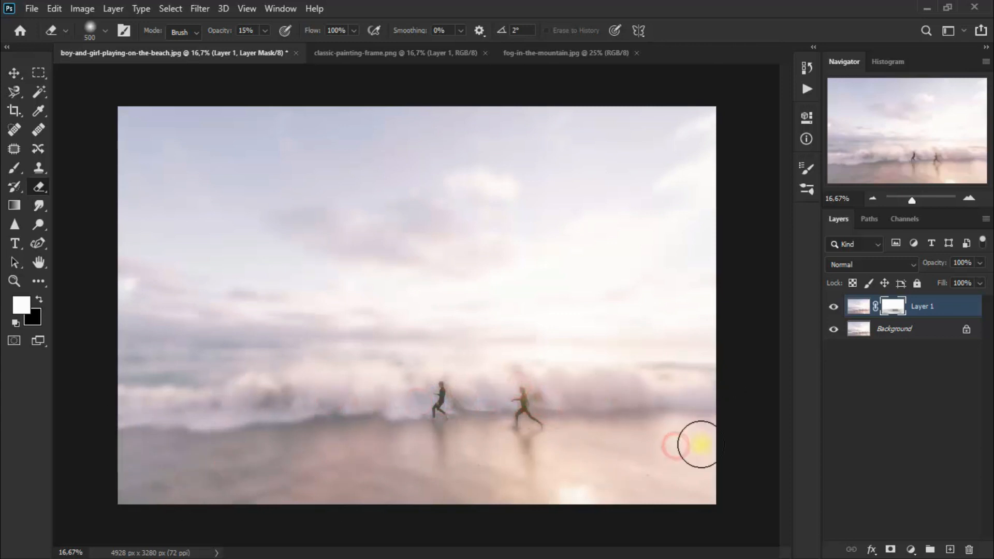
Set the Eraser opacity to 48% and erase the blur on the mask across the waves, runners and whole beach.
left_click(266, 31)
left_click_drag(269, 48, 288, 50)
left_click(381, 3)
left_click(663, 449)
left_click(587, 417)
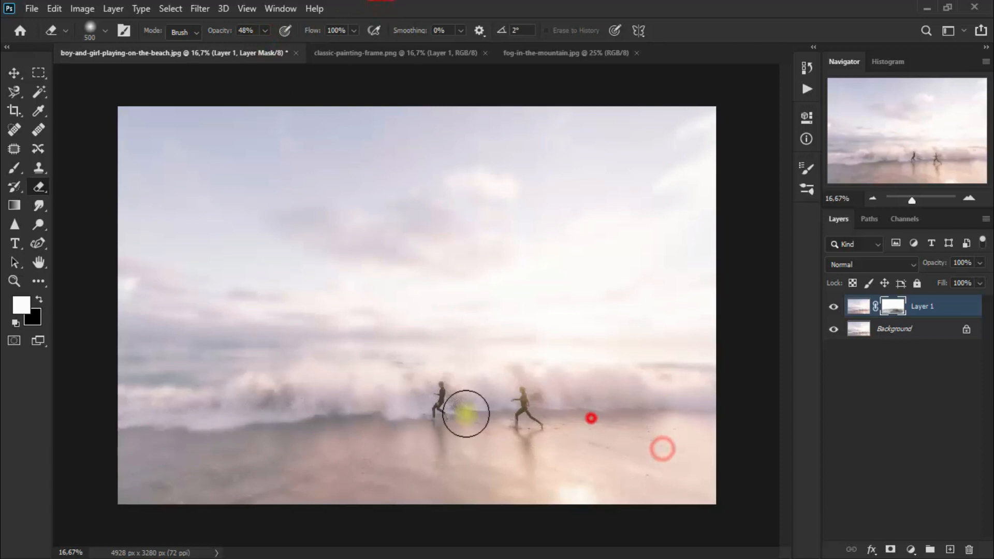
left_click(223, 399)
left_click(708, 458)
left_click(580, 489)
left_click(416, 483)
left_click(302, 481)
left_click(229, 486)
left_click(152, 496)
left_click(106, 449)
left_click(187, 416)
left_click(309, 413)
left_click(421, 402)
left_click(660, 368)
left_click(703, 455)
left_click(511, 483)
left_click(344, 460)
left_click(548, 429)
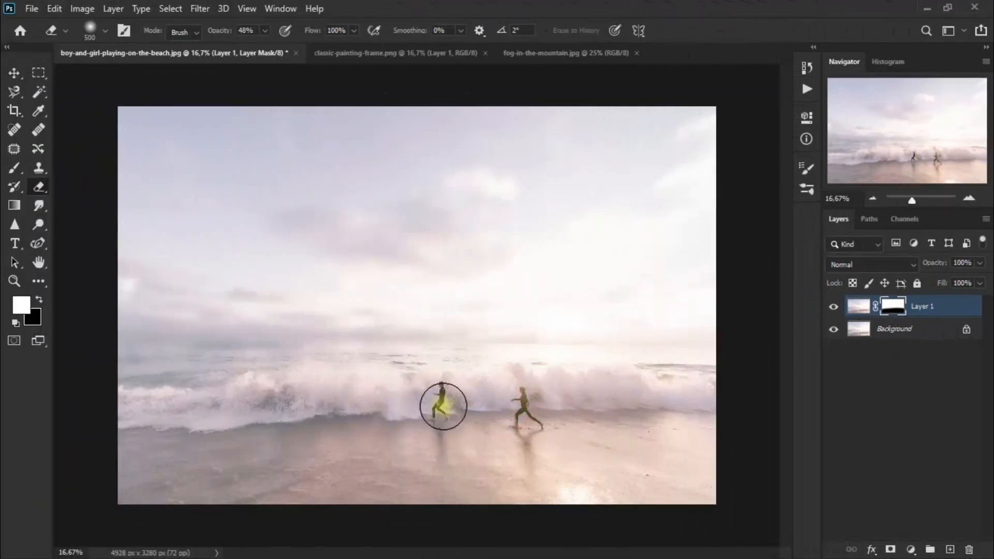
Add a Color Lookup adjustment layer above Layer 1 with the Soft_Warming.look 3DLUT and set its blending mode to Multiply.
left_click(12, 73)
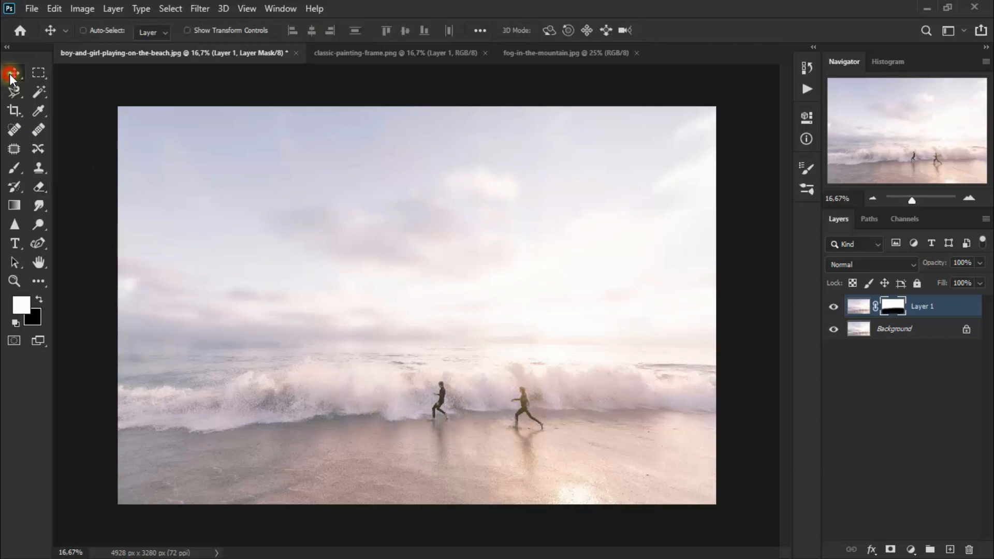
left_click(19, 280)
right_click(372, 284)
left_click(406, 296)
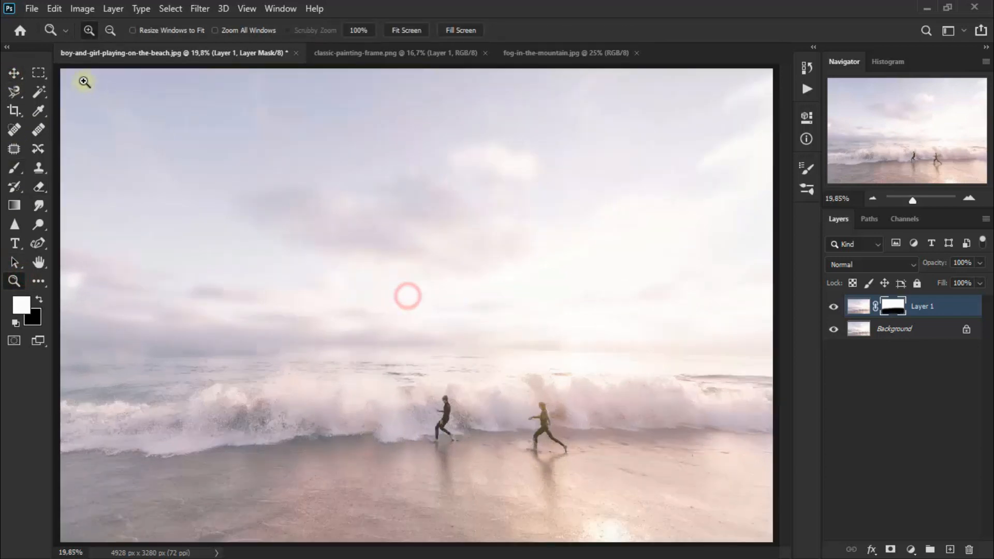
left_click(14, 73)
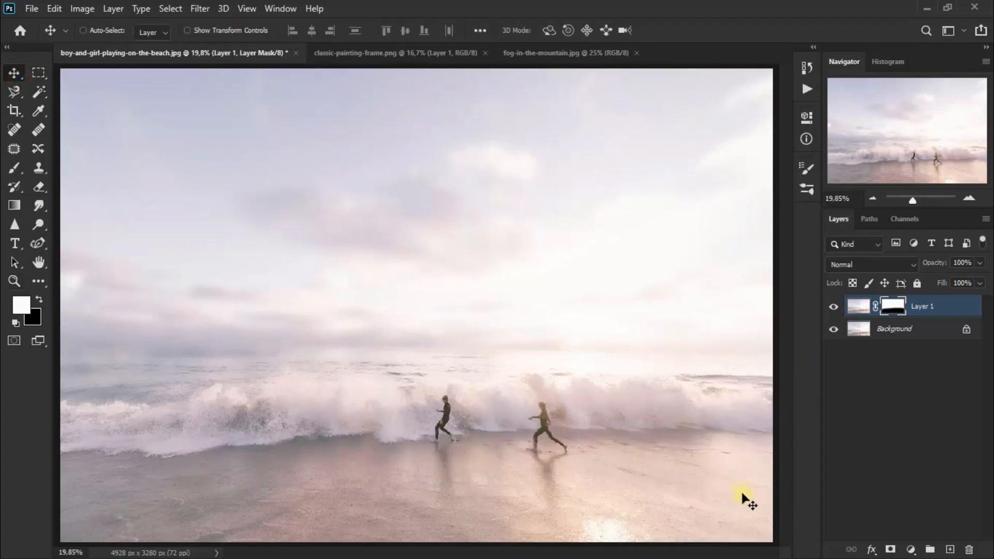
left_click(911, 550)
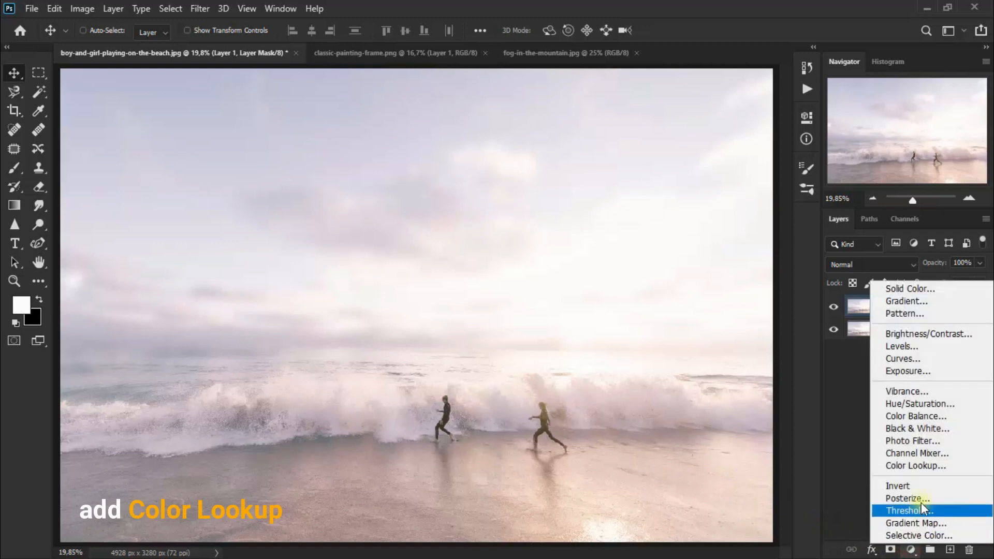
left_click(942, 465)
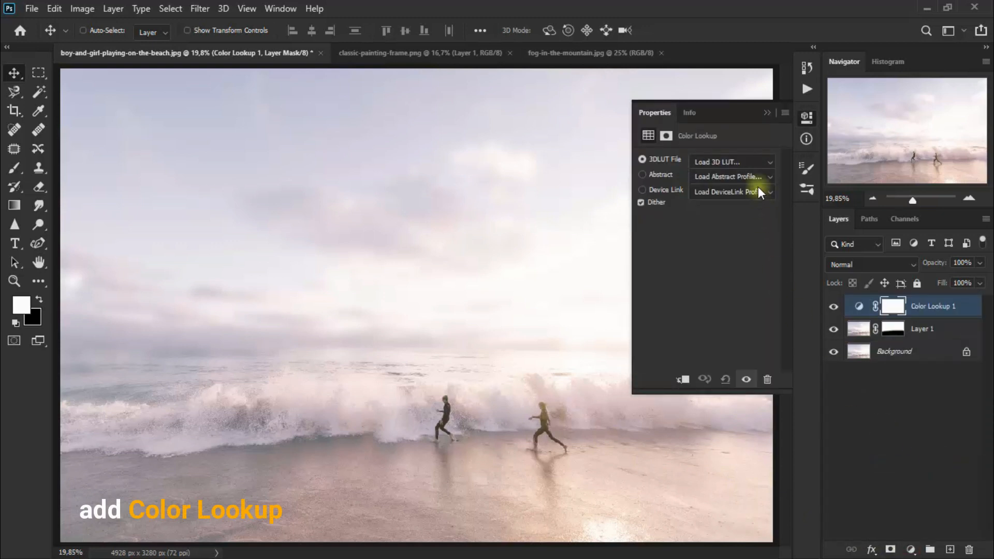
left_click(753, 162)
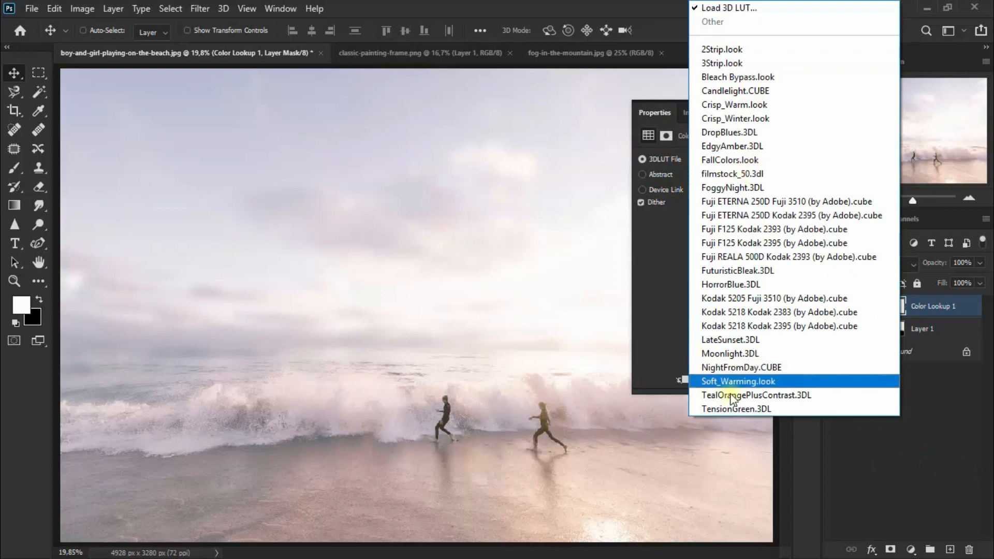
left_click(812, 383)
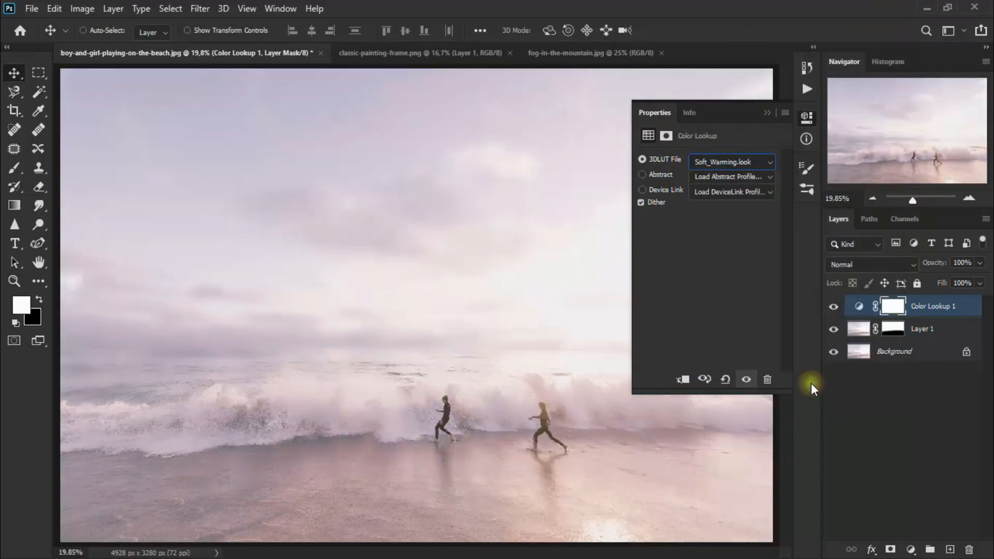
left_click(766, 112)
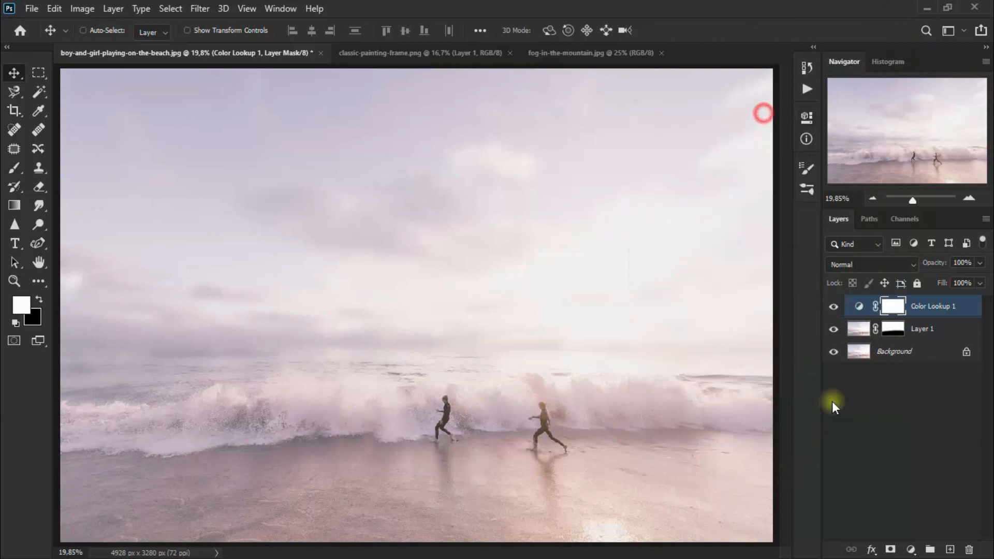
left_click(855, 265)
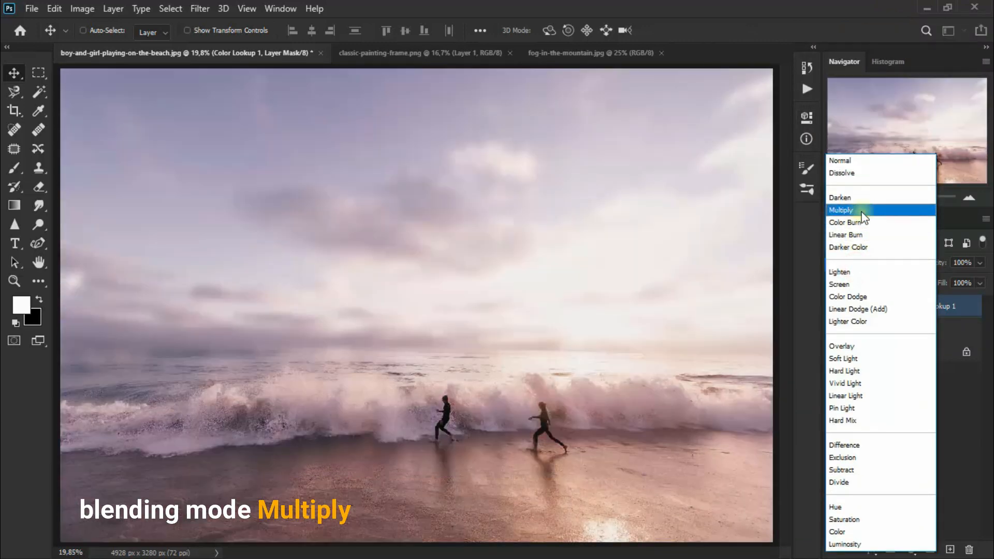
left_click(862, 211)
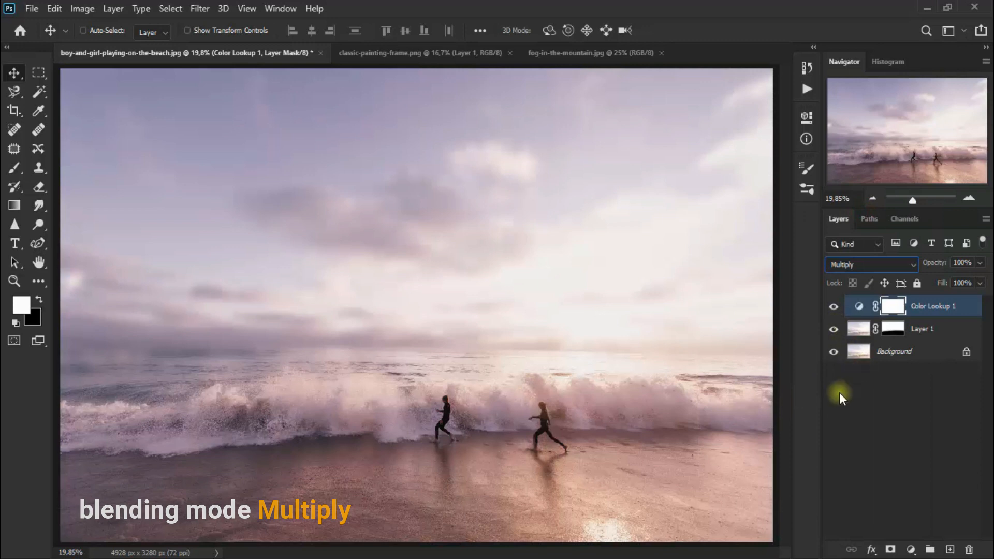
Load the Layer 1 mask as a selection and make the Color Lookup 1 layer active.
left_click(898, 336)
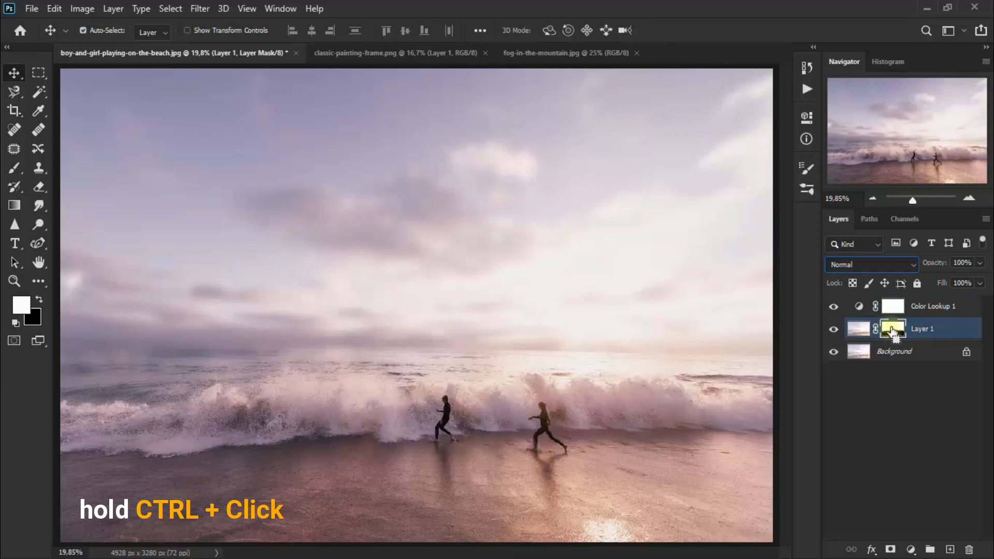
left_click(892, 331, "ctrl")
left_click(875, 328)
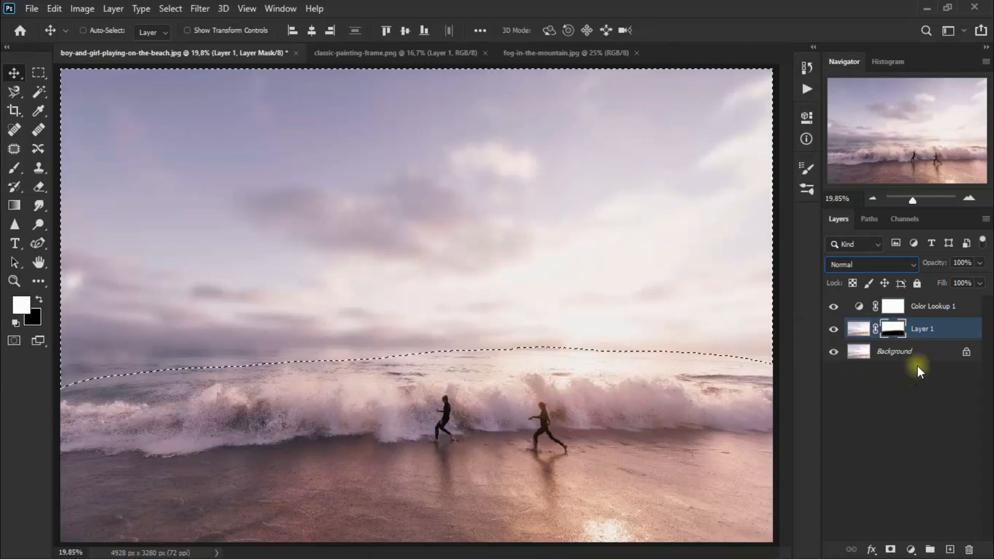
left_click(946, 310)
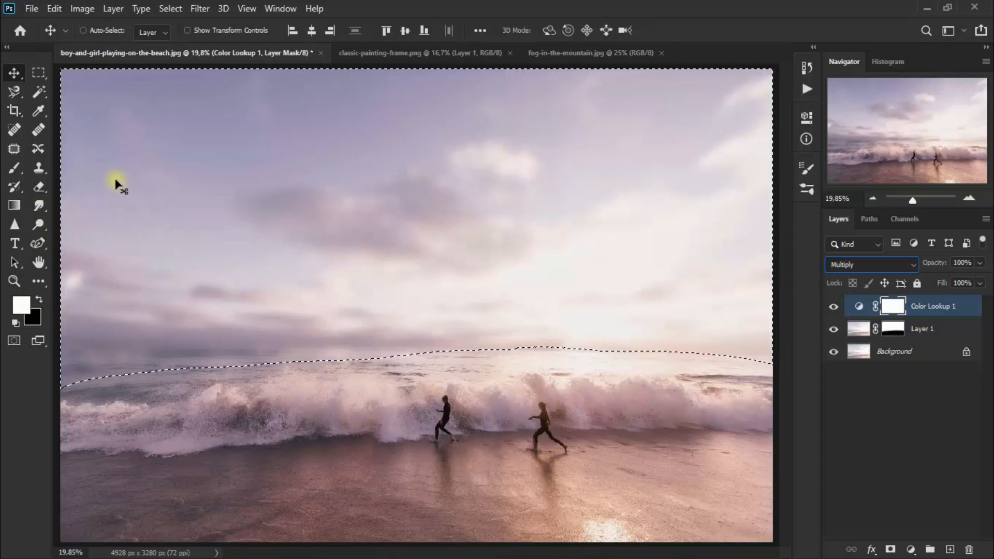
Invert the selection to clear the sea and beach area from the Color Lookup 1 mask, and deselect.
left_click(38, 188)
left_click(90, 189)
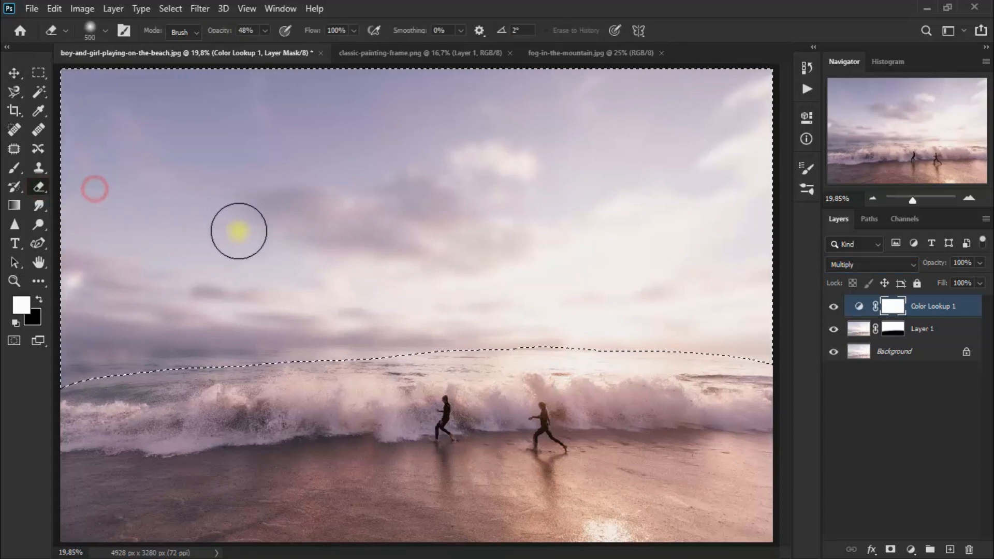
left_click(179, 8)
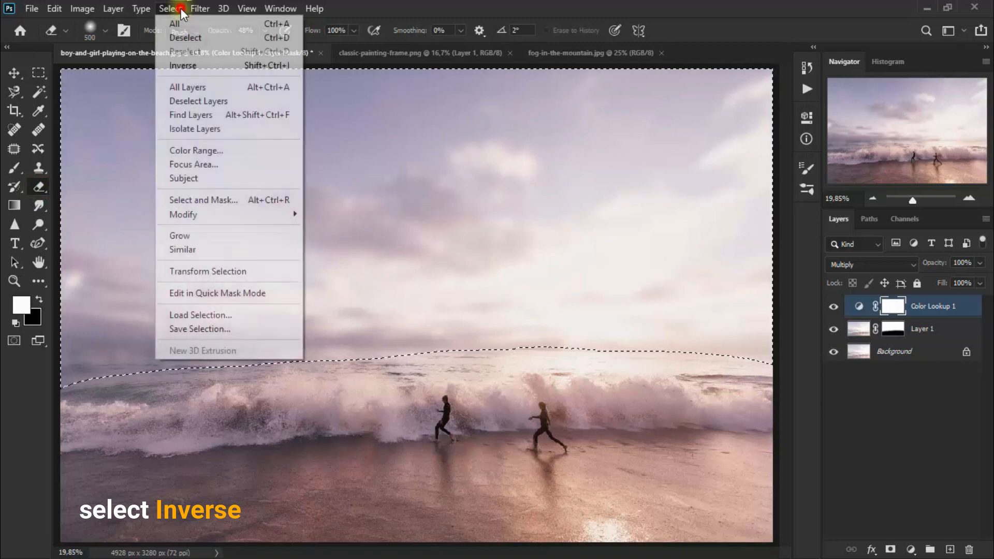
left_click(236, 66)
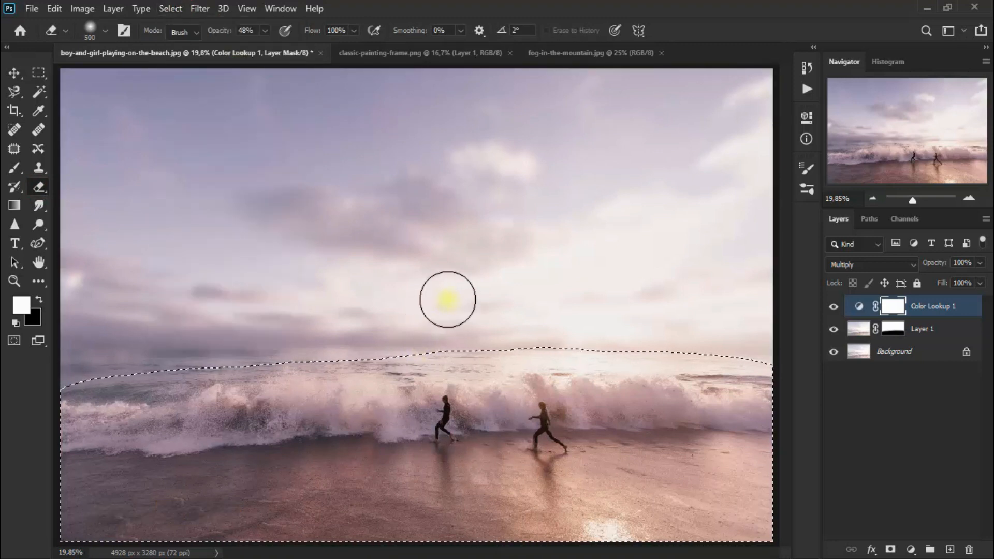
key("Delete")
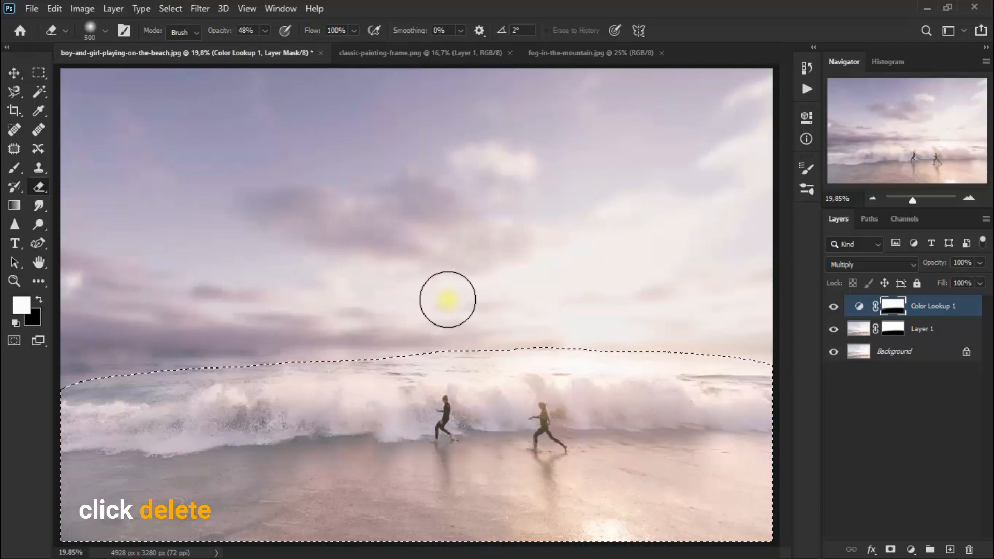
key("ctrl+d")
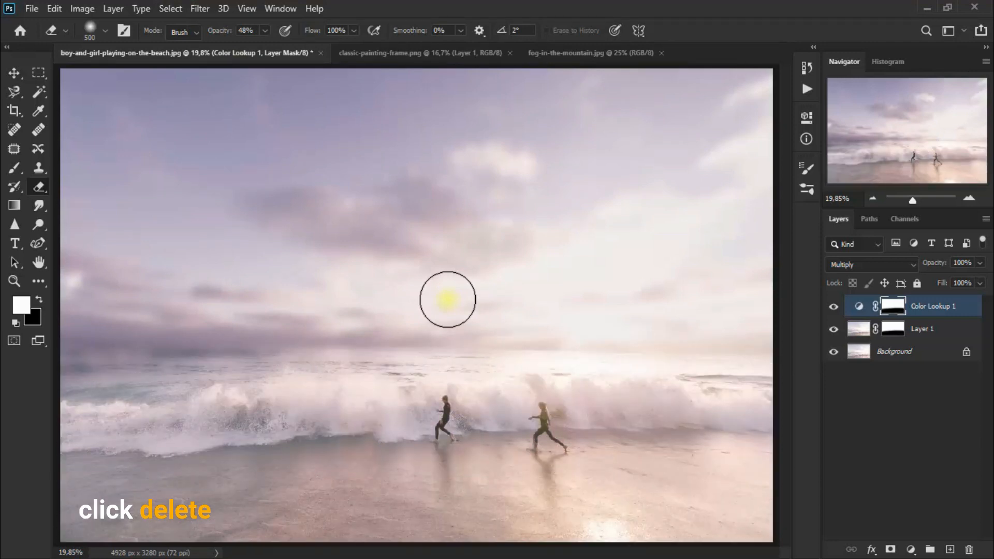
left_click(14, 75)
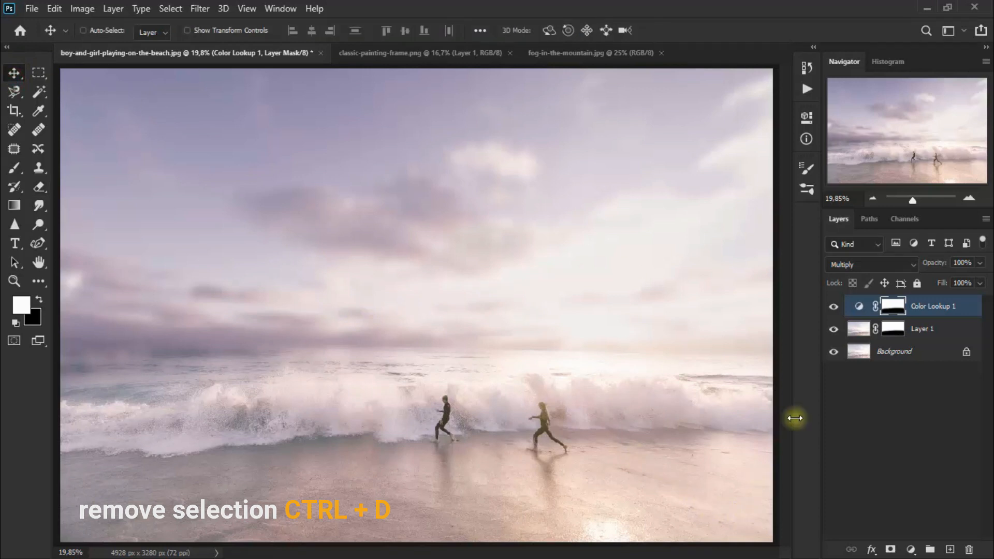
Add a Photo Filter adjustment layer above Color Lookup 1 using the Sepia filter at 54% density, and preview its effect.
left_click(832, 314)
left_click(832, 311)
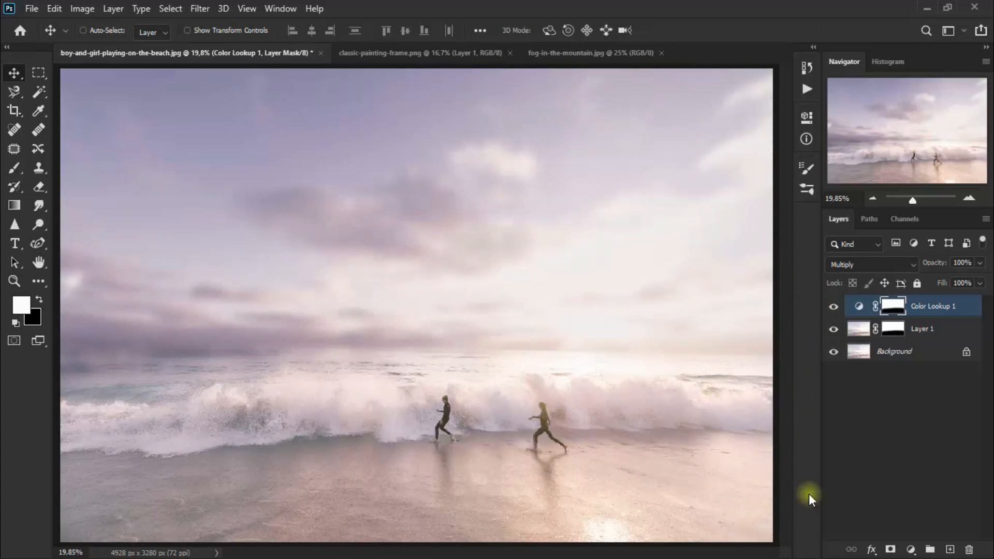
left_click(911, 549)
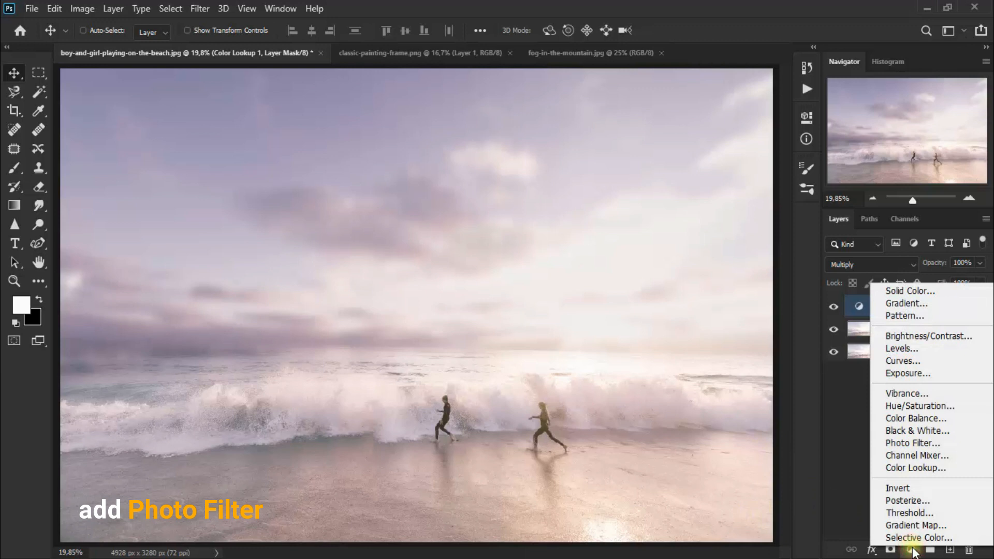
left_click(961, 444)
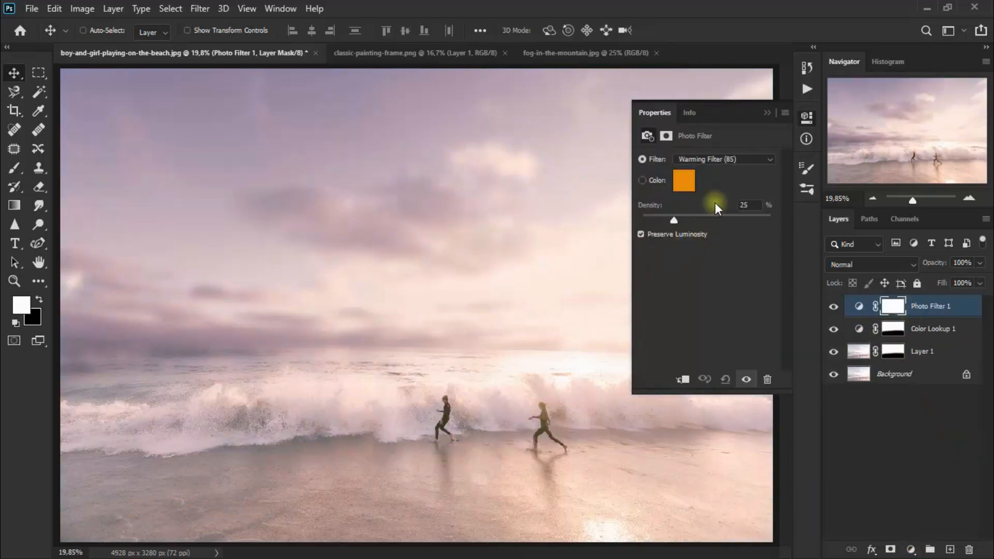
left_click(735, 159)
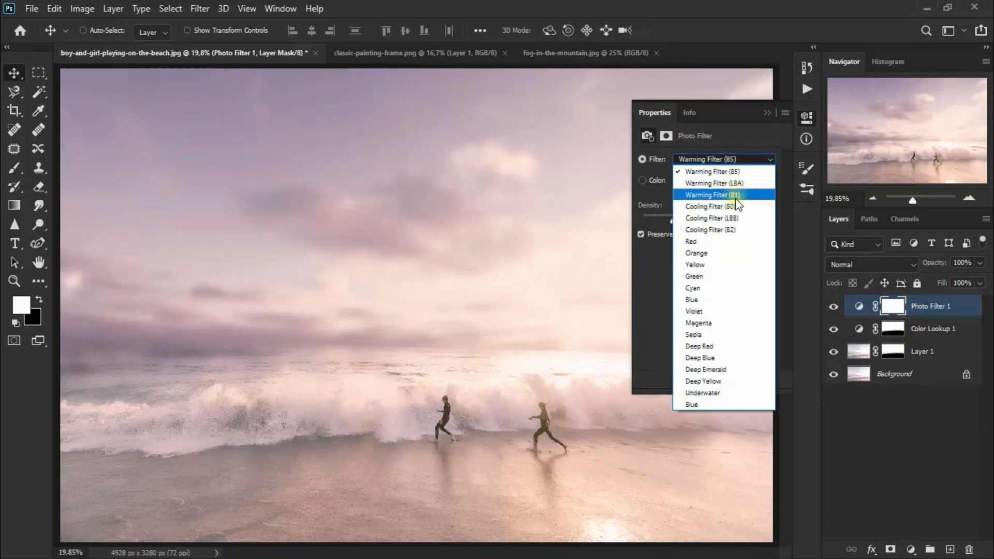
left_click(736, 335)
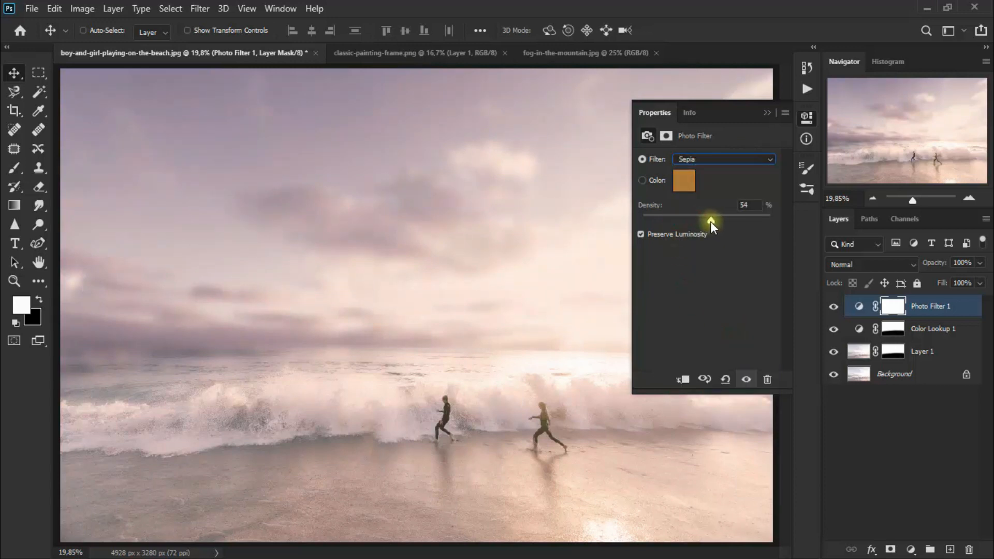
left_click(768, 114)
left_click(833, 307)
left_click(832, 308)
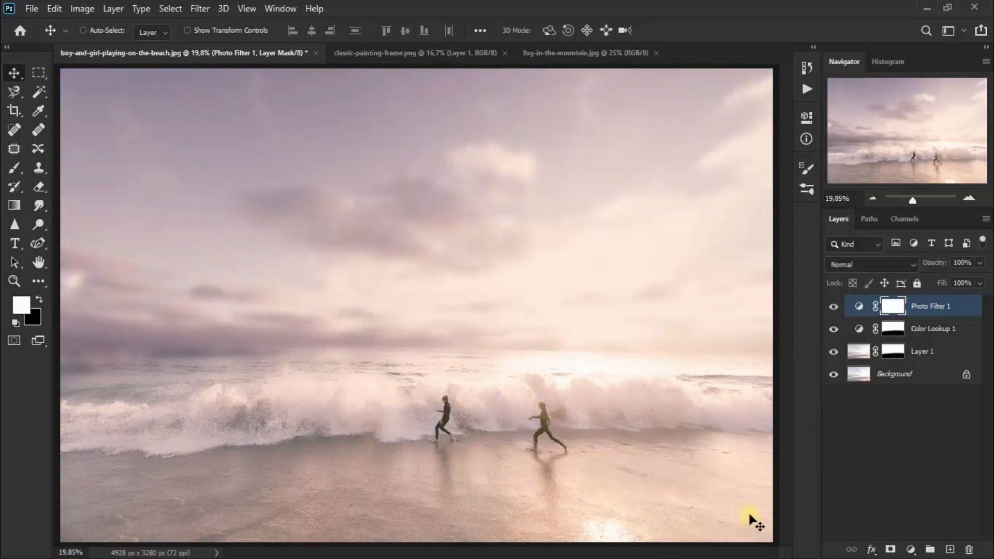
Add a Brightness/Contrast adjustment layer above Photo Filter 1 with brightness -22 and contrast 30, and preview its effect.
left_click(911, 549)
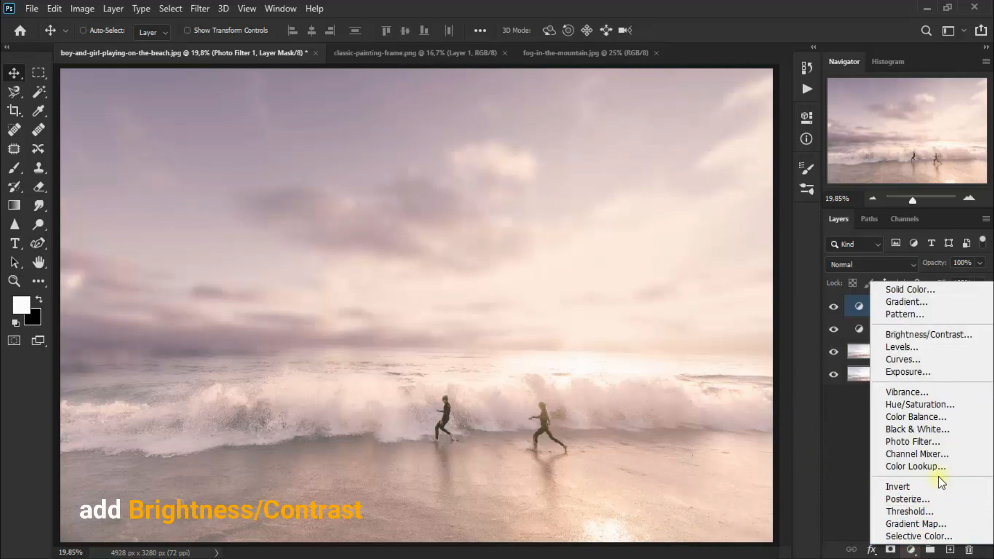
left_click(961, 336)
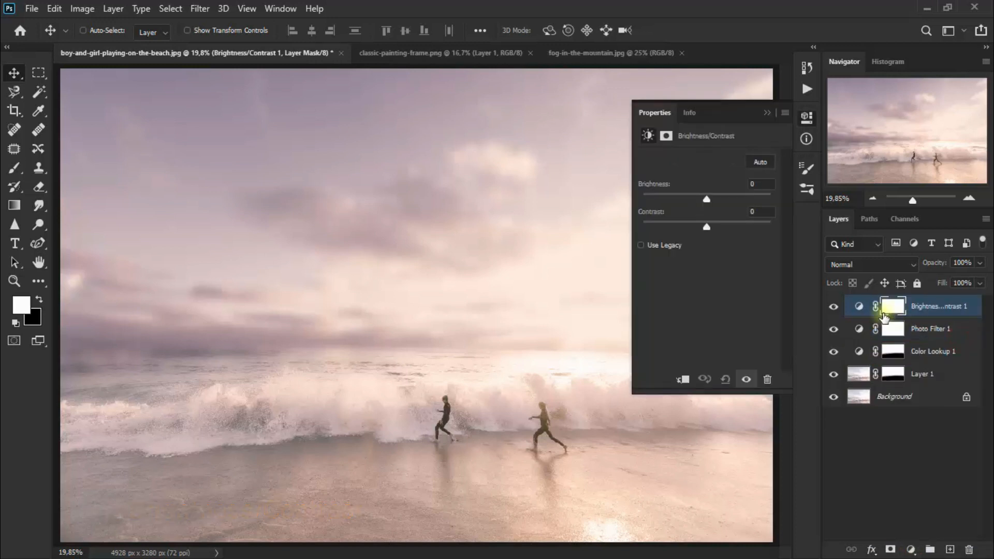
left_click_drag(706, 199, 697, 200)
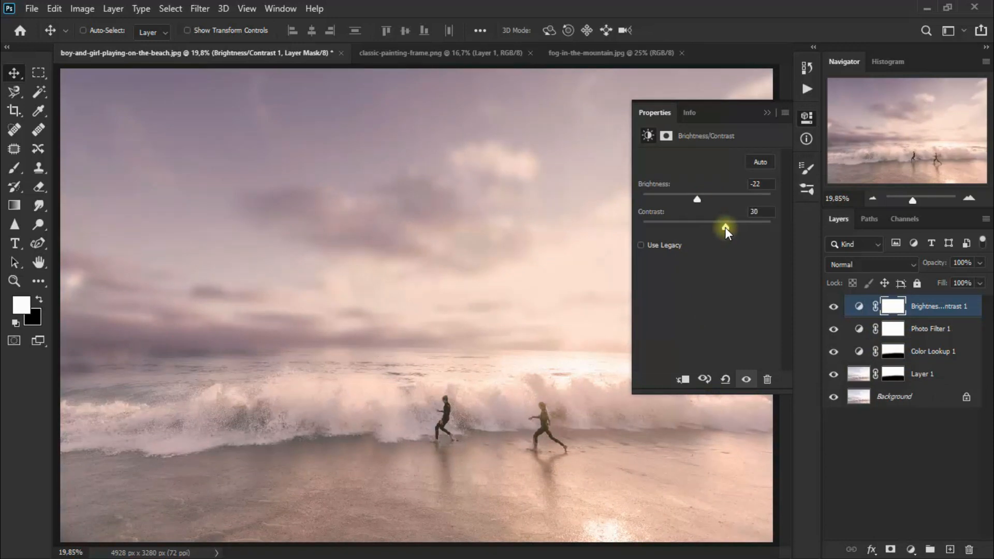
left_click(768, 112)
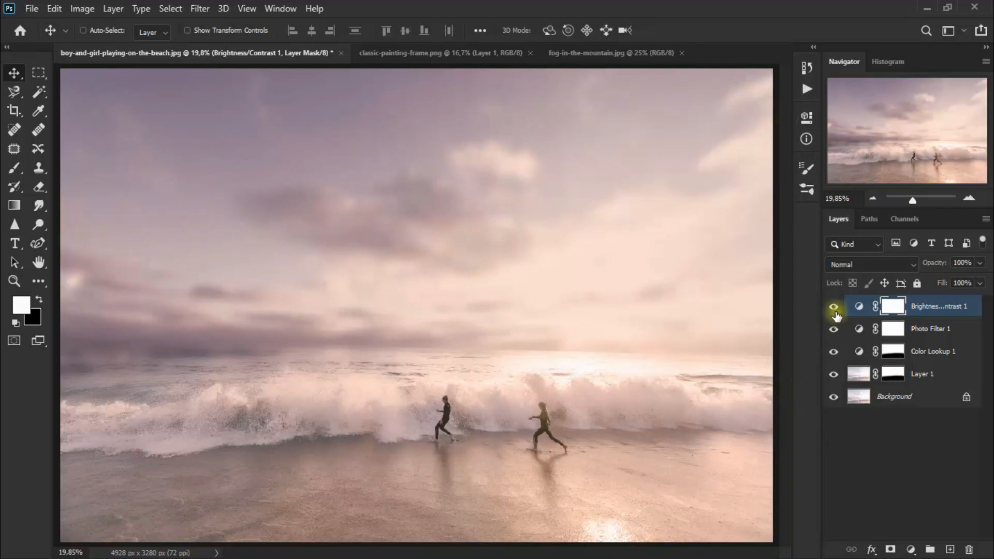
left_click(834, 307)
left_click(834, 308)
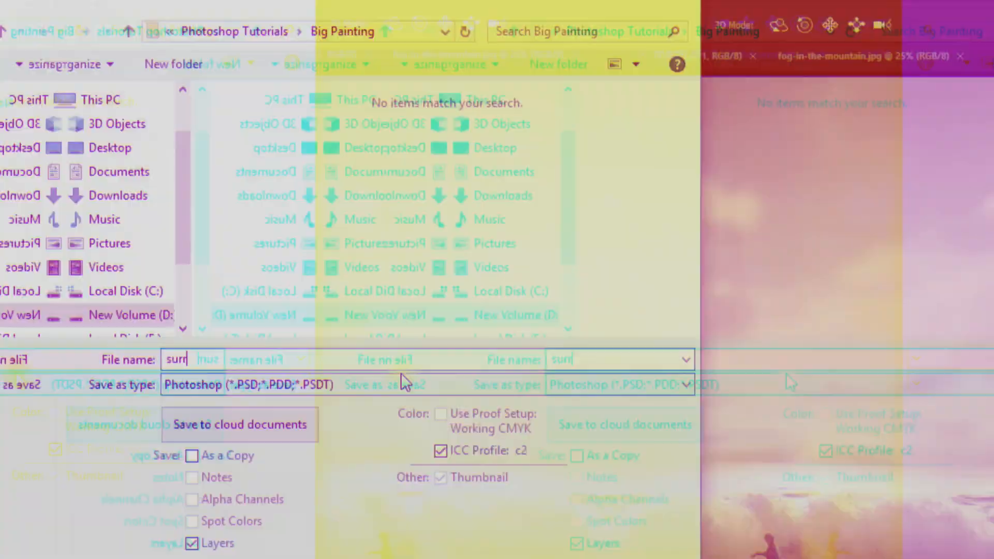
Save the document as surreal_big_painting in Photoshop format in the Big Painting folder.
type("ig_painting")
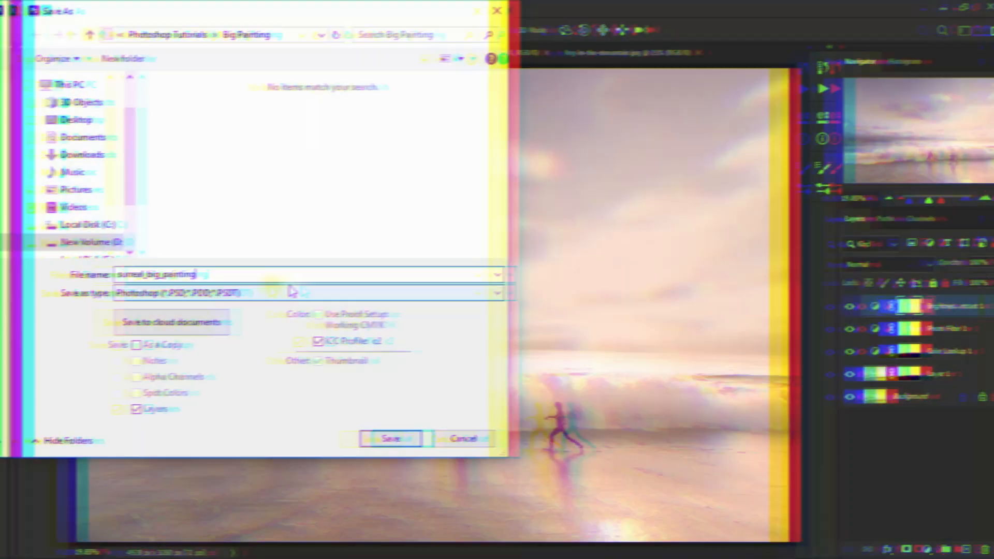
left_click(375, 439)
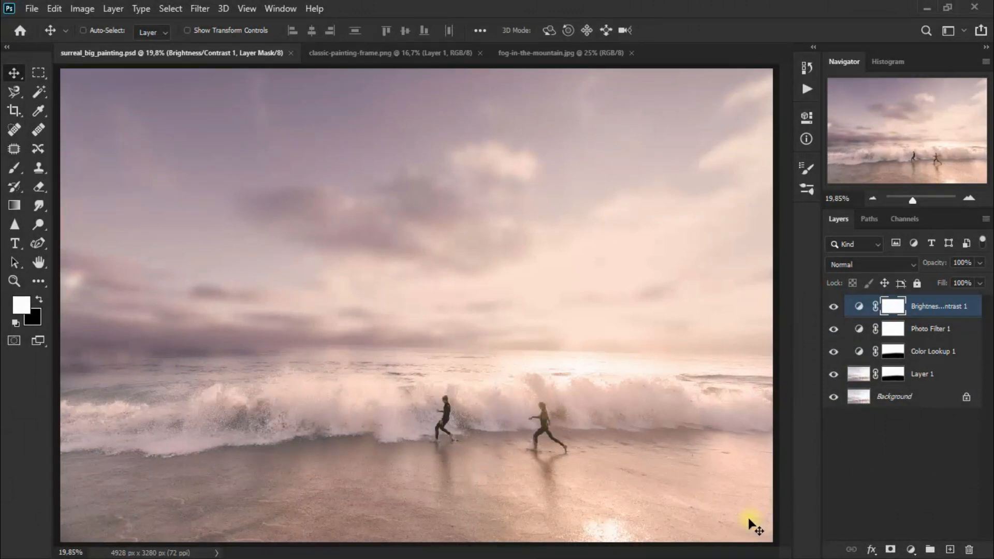
Copy the golden frame from classic-painting-frame.png into surreal_big_painting.psd as the topmost layer, and close the frame's document.
left_click(411, 54)
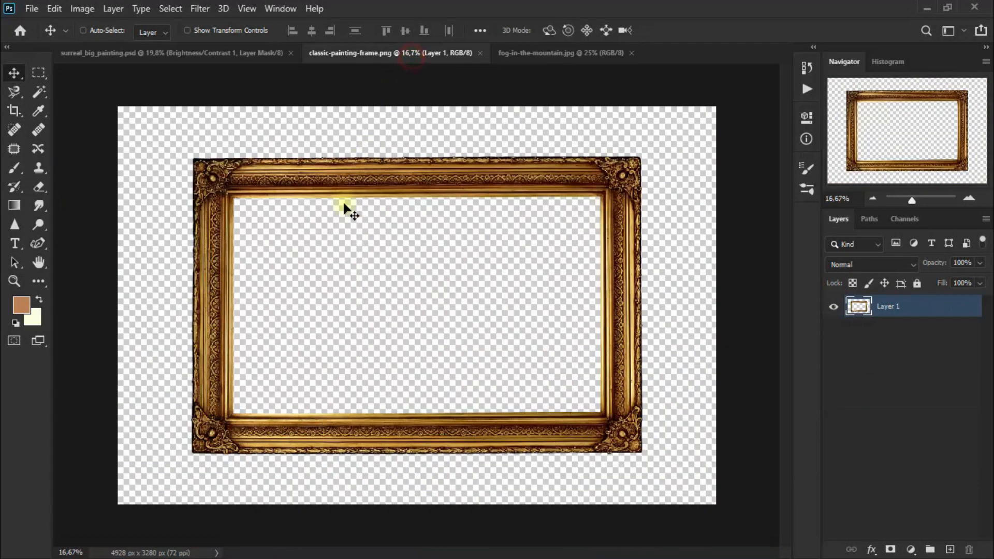
mouse_move(342, 179)
left_mouse_down()
mouse_move(249, 127)
mouse_move(236, 58)
mouse_move(223, 54)
mouse_move(302, 173)
left_mouse_up()
left_click_drag(366, 261, 365, 261)
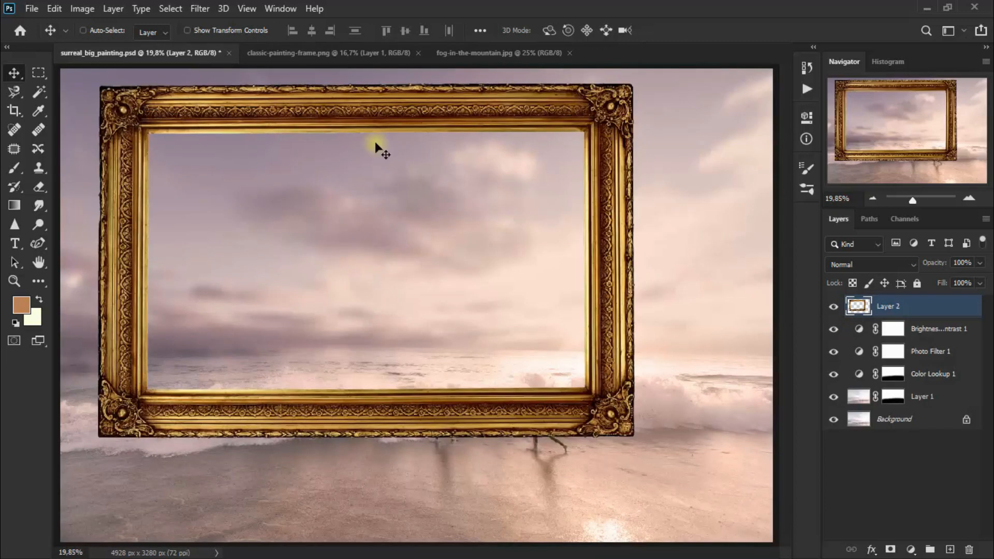
left_click(370, 52)
left_click(418, 53)
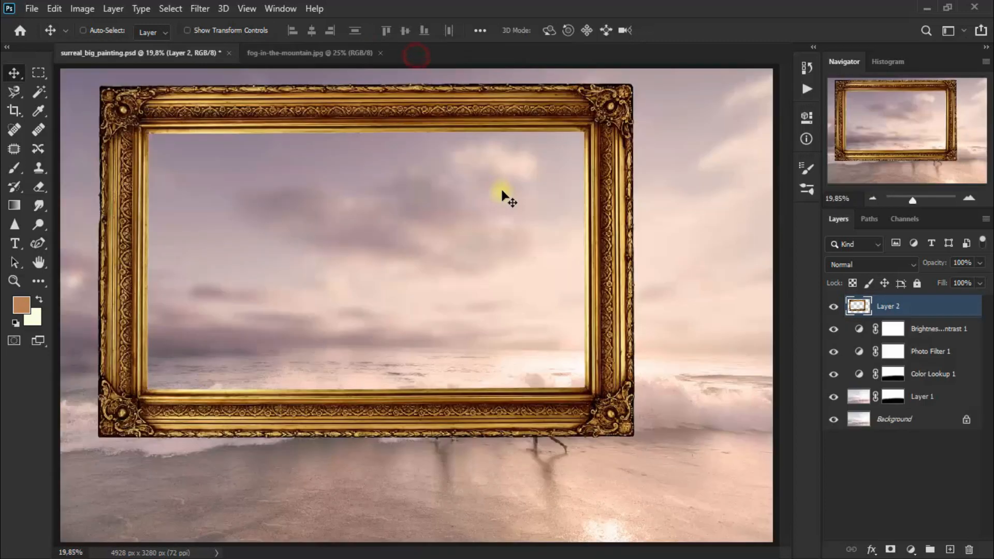
Free-transform the golden frame, rotating it to about -3.02° and positioning it over the sky and waves.
mouse_move(545, 111)
left_mouse_down()
mouse_move(565, 141)
mouse_move(580, 138)
mouse_move(573, 130)
left_mouse_up()
key("ctrl+t")
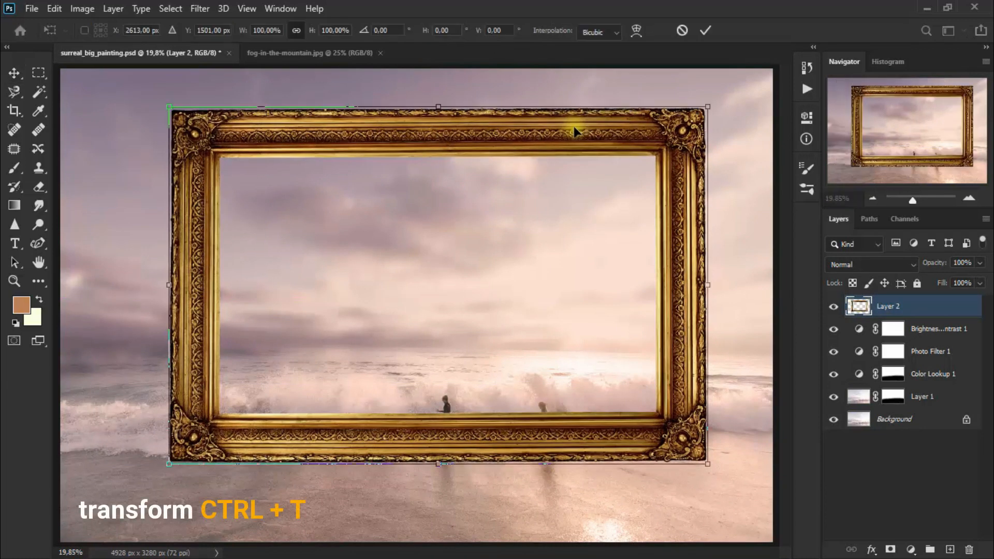
left_click_drag(146, 88, 131, 126)
left_click_drag(451, 286, 442, 254)
left_click_drag(92, 109, 96, 94)
left_click_drag(290, 169, 293, 186)
mouse_move(100, 125)
left_mouse_down()
mouse_move(105, 118)
mouse_move(101, 127)
left_mouse_up()
left_click_drag(405, 265, 399, 271)
left_click_drag(112, 131, 117, 119)
left_click_drag(429, 296, 425, 303)
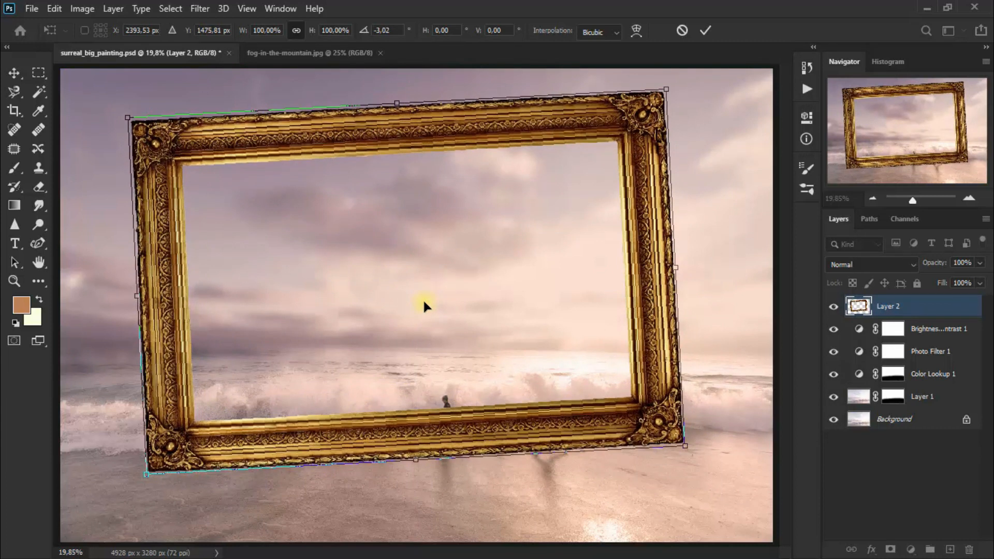
left_click(16, 74)
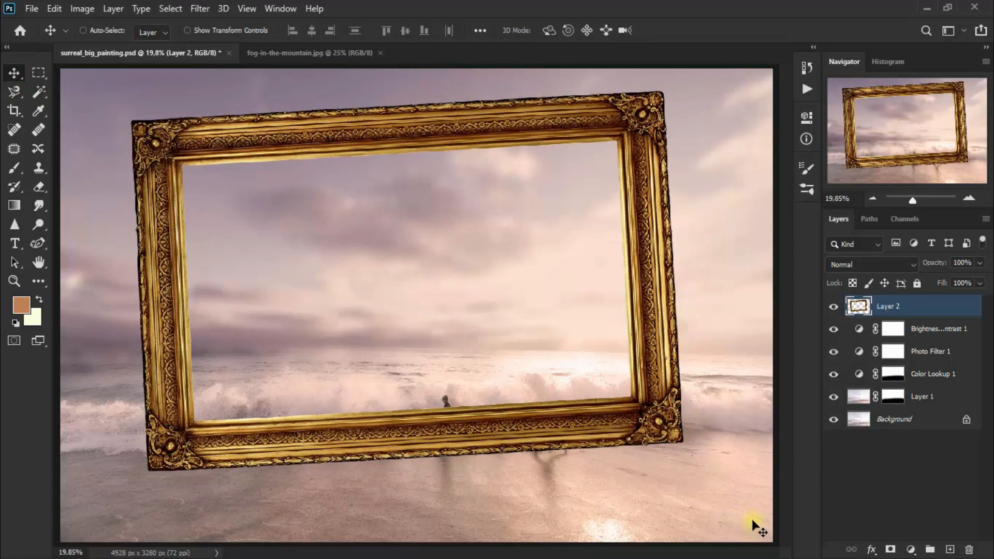
Add a layer mask to Layer 2 and erase the frame's lower part with the Eraser so it sinks behind the waves.
left_click(892, 550)
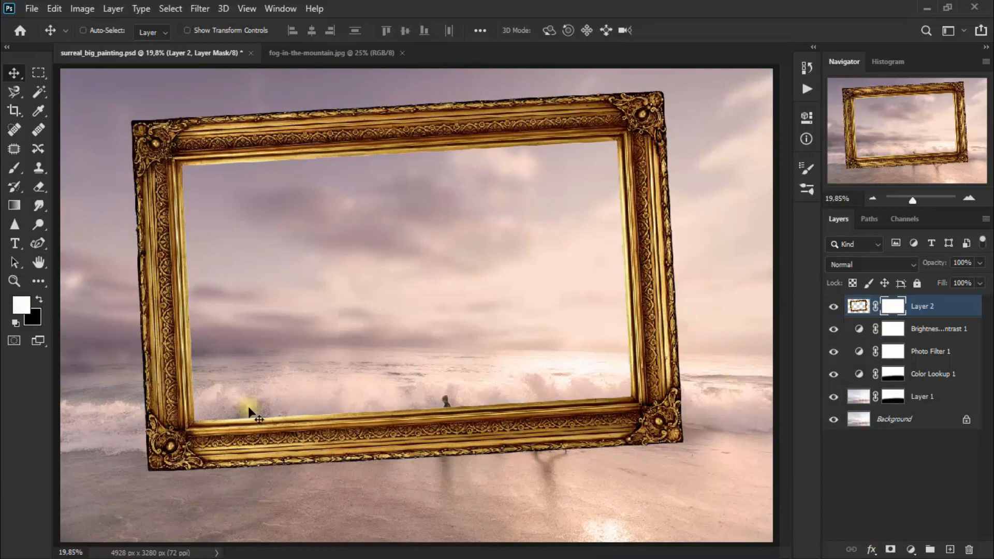
left_click_drag(45, 191, 101, 189)
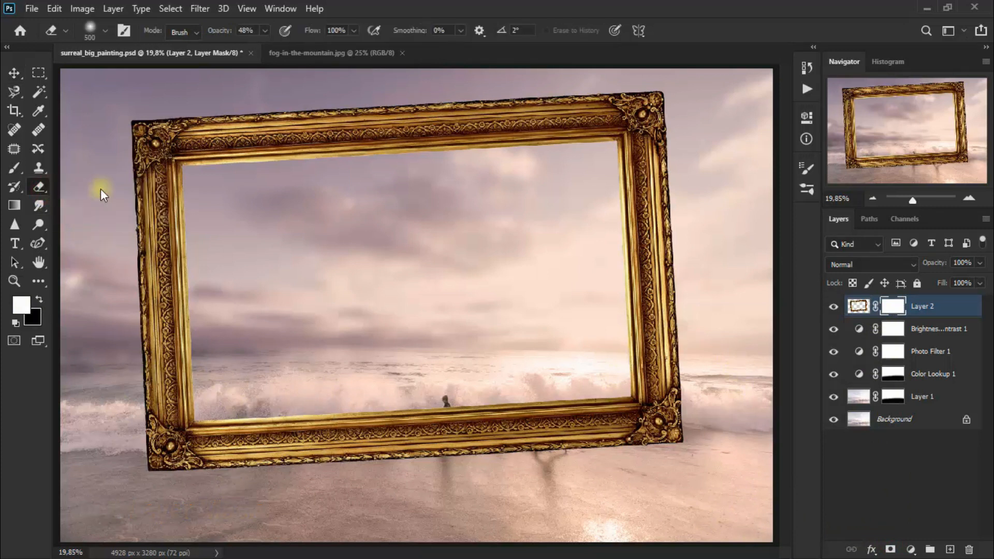
mouse_move(165, 448)
left_mouse_down()
mouse_move(185, 430)
mouse_move(145, 417)
mouse_move(203, 455)
mouse_move(147, 467)
mouse_move(286, 447)
mouse_move(187, 421)
mouse_move(160, 426)
mouse_move(245, 463)
mouse_move(191, 424)
mouse_move(210, 415)
mouse_move(356, 438)
mouse_move(320, 424)
mouse_move(565, 434)
mouse_move(310, 426)
mouse_move(627, 423)
mouse_move(394, 444)
mouse_move(616, 418)
mouse_move(650, 428)
mouse_move(274, 460)
mouse_move(336, 444)
mouse_move(292, 418)
mouse_move(538, 445)
mouse_move(691, 421)
mouse_move(645, 400)
mouse_move(672, 401)
mouse_move(643, 401)
mouse_move(693, 396)
mouse_move(626, 406)
left_mouse_up()
mouse_move(704, 420)
left_mouse_down()
mouse_move(664, 449)
mouse_move(480, 446)
mouse_move(655, 395)
left_mouse_up()
left_click(835, 308)
left_click(835, 309)
left_click_drag(681, 396, 385, 434)
mouse_move(352, 435)
left_mouse_down()
mouse_move(137, 435)
mouse_move(273, 433)
mouse_move(648, 396)
left_mouse_up()
left_click_drag(653, 394, 681, 391)
mouse_move(684, 389)
left_mouse_down()
mouse_move(455, 419)
mouse_move(182, 414)
left_mouse_up()
mouse_move(433, 421)
left_mouse_down()
mouse_move(499, 419)
mouse_move(545, 454)
mouse_move(551, 444)
mouse_move(356, 349)
mouse_move(98, 151)
left_mouse_up()
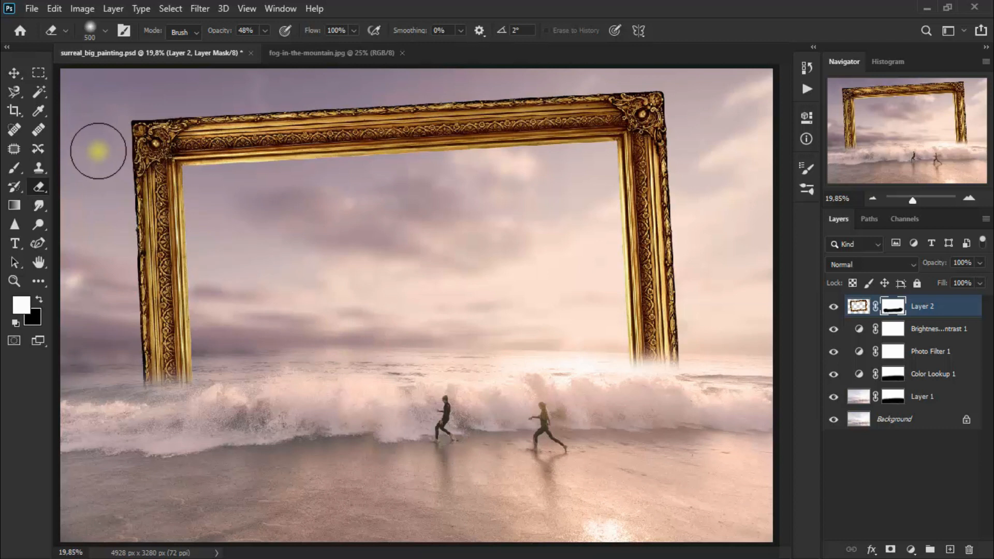
left_click(14, 72)
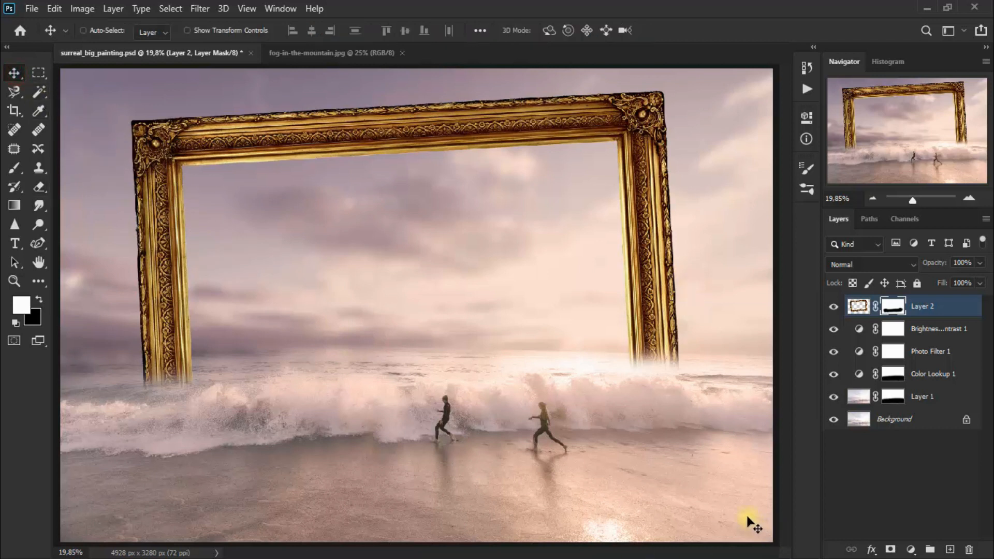
Give Layer 2 a Drop Shadow with Multiply blending, 33% opacity, -121° angle, 0 distance, spread and noise, and 120 px size.
double_click(953, 313)
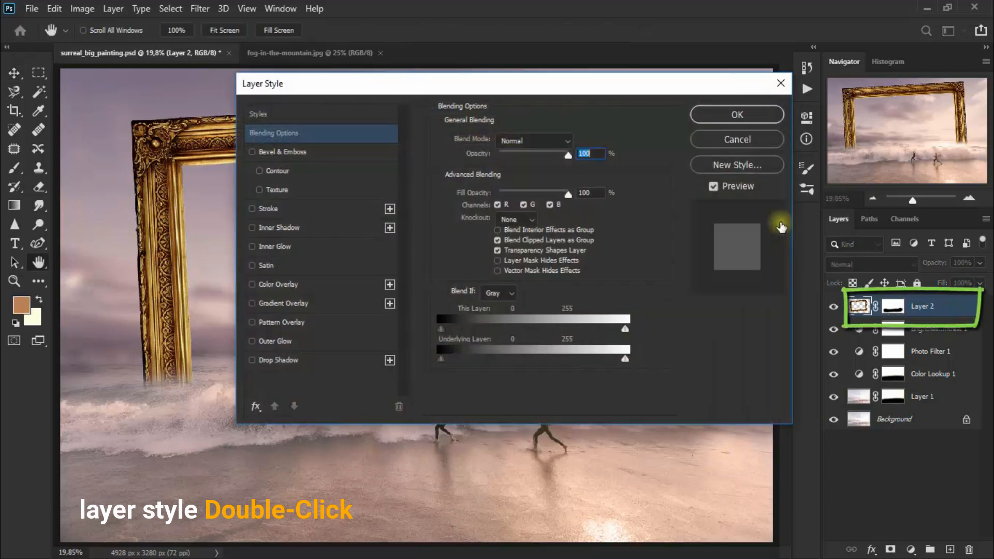
left_click(325, 360)
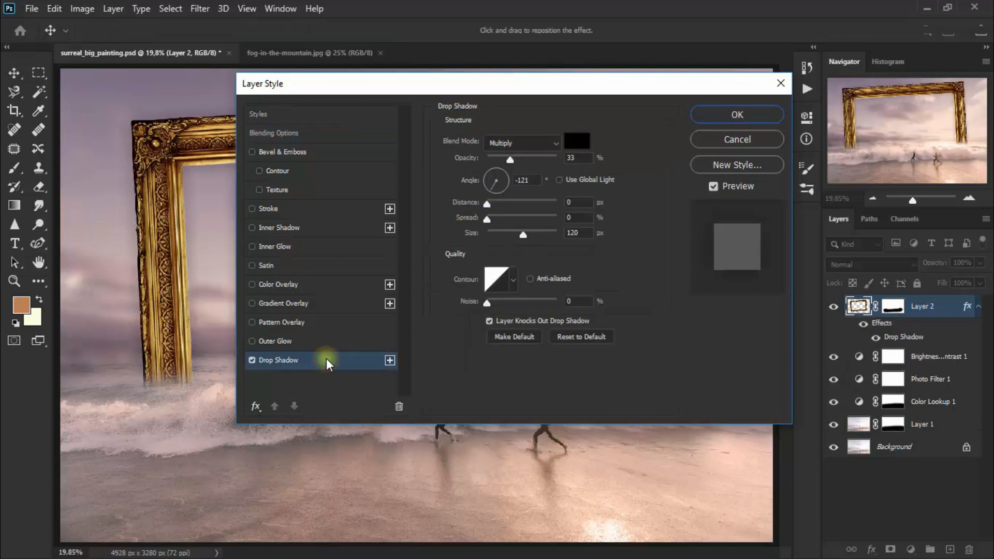
left_click_drag(560, 85, 596, 261)
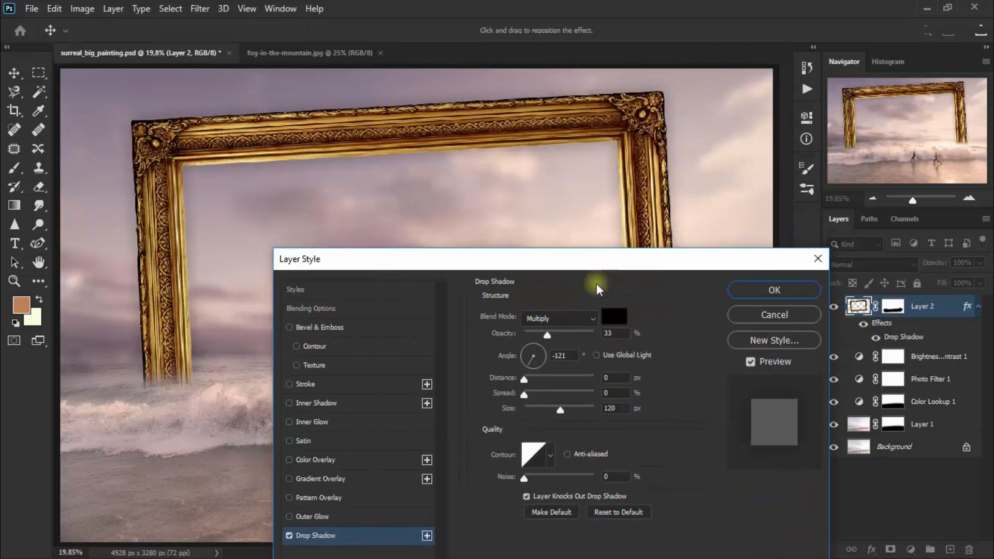
left_click(568, 321)
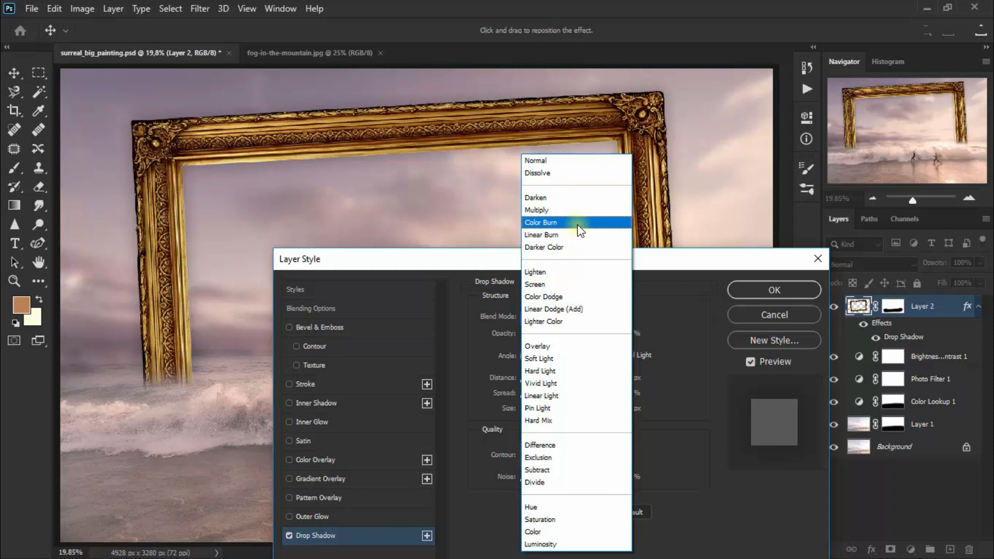
left_click(584, 210)
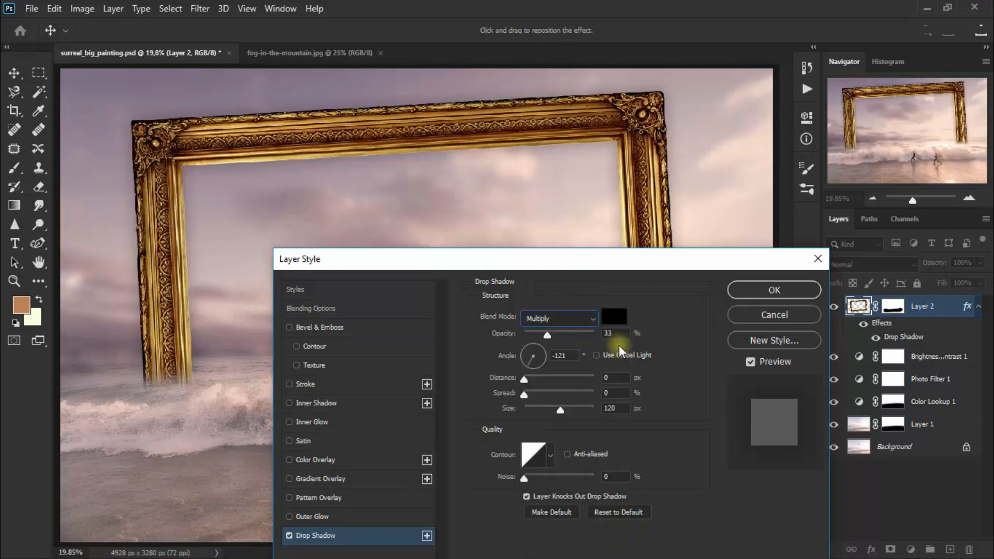
left_click_drag(651, 266, 646, 180)
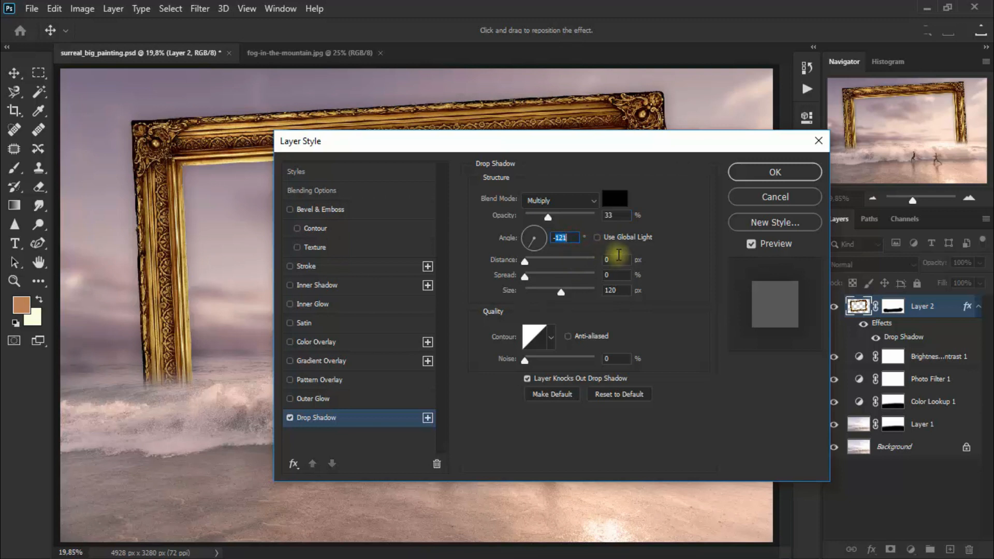
left_click(619, 273)
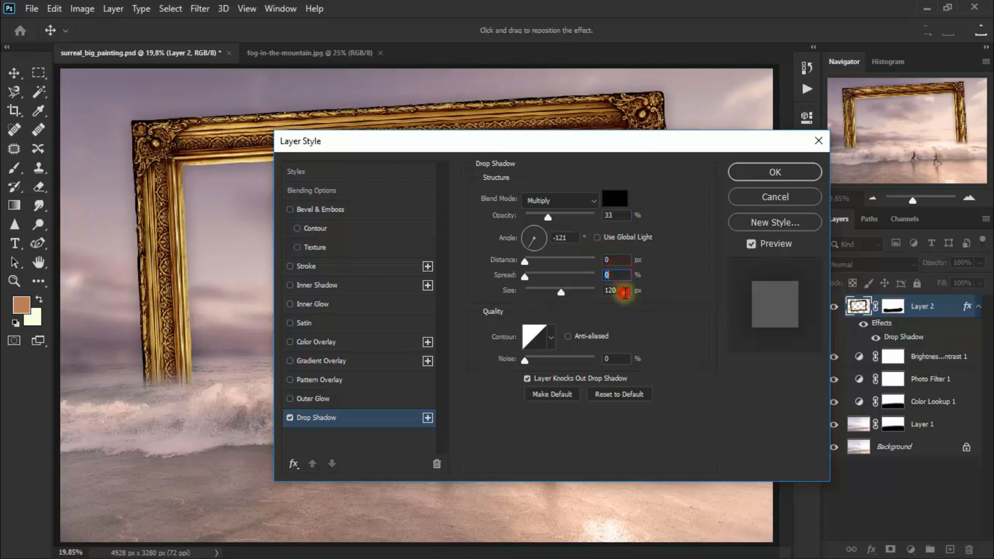
left_click(550, 341)
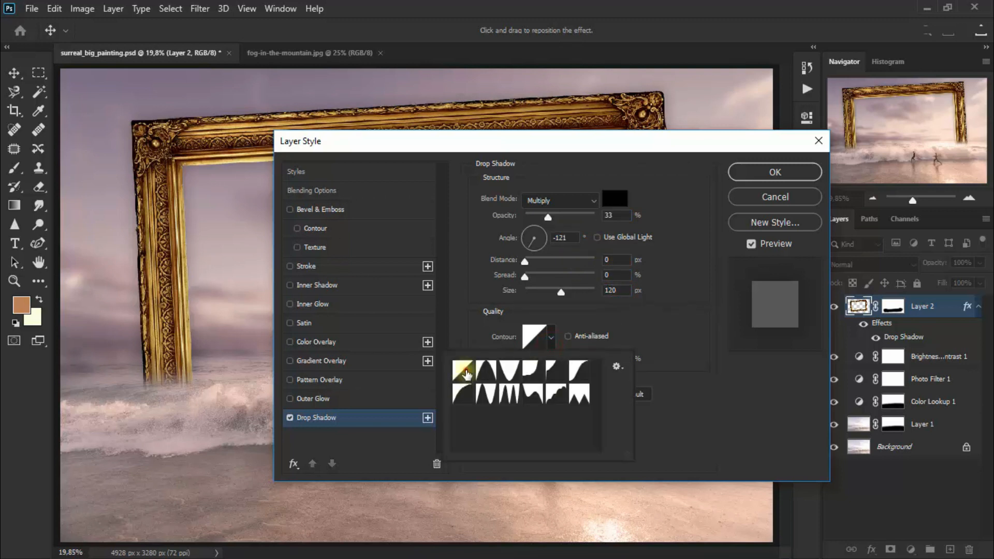
left_click(708, 311)
left_click(614, 358)
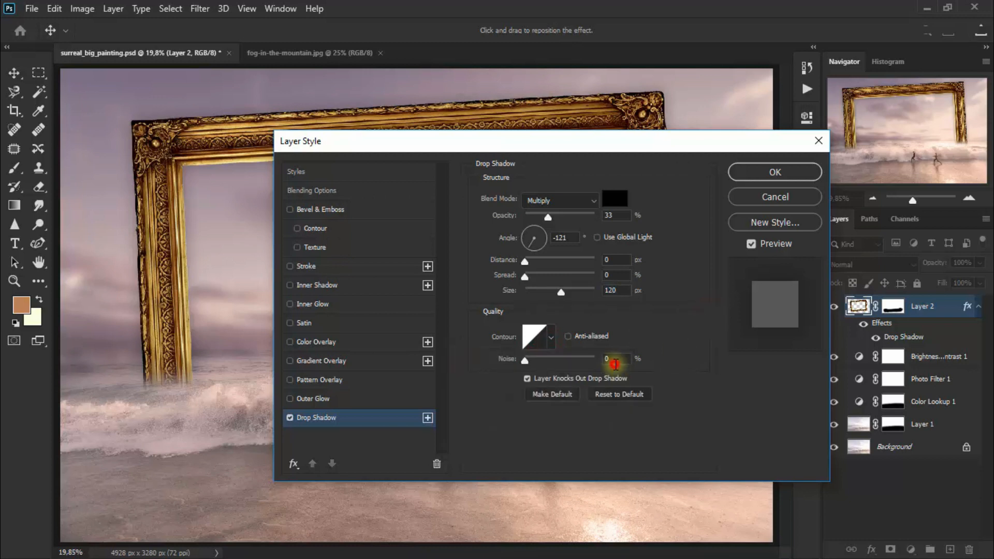
left_click(775, 172)
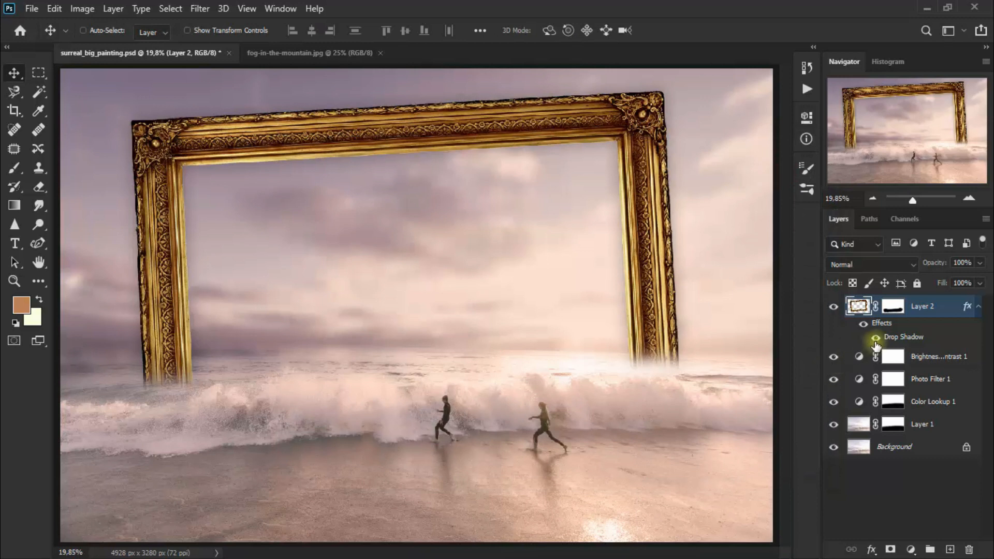
Compare the frame with and without its Drop Shadow, and collapse Layer 2's effects list.
left_click(876, 341)
left_click(876, 341)
left_click(979, 309)
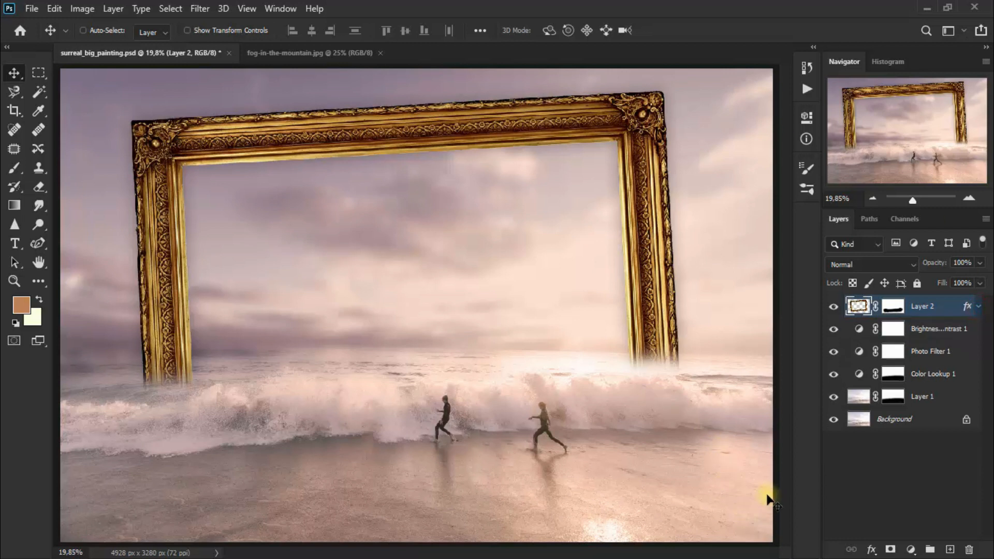
Add a Brightness/Contrast adjustment clipped to the golden frame on Layer 2, with contrast 43, and compare its effect.
left_click(908, 549)
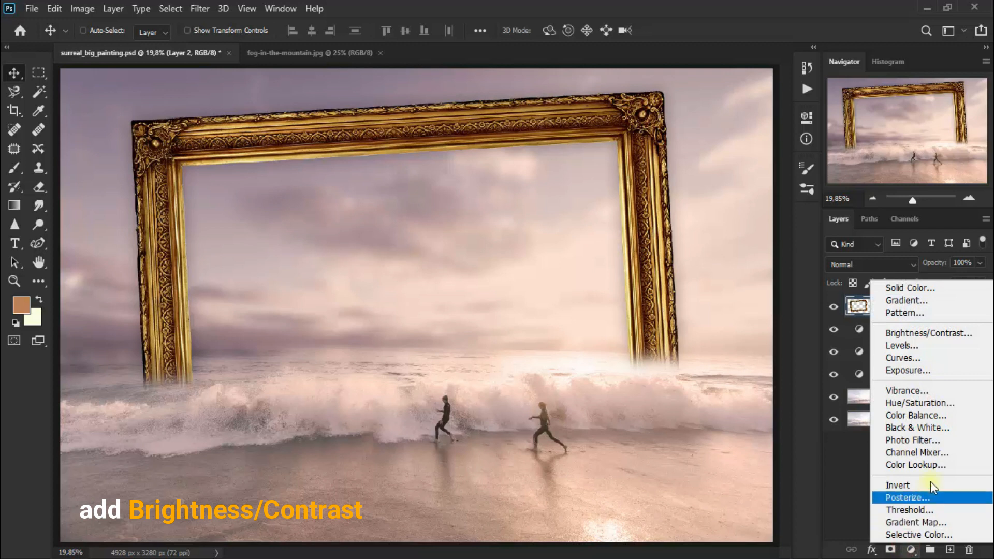
left_click(966, 335)
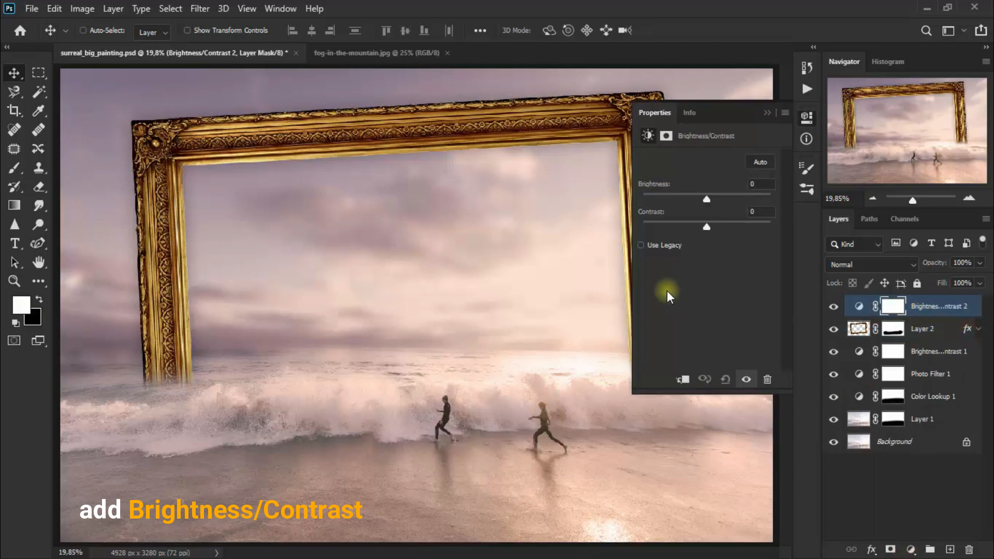
left_click(686, 381)
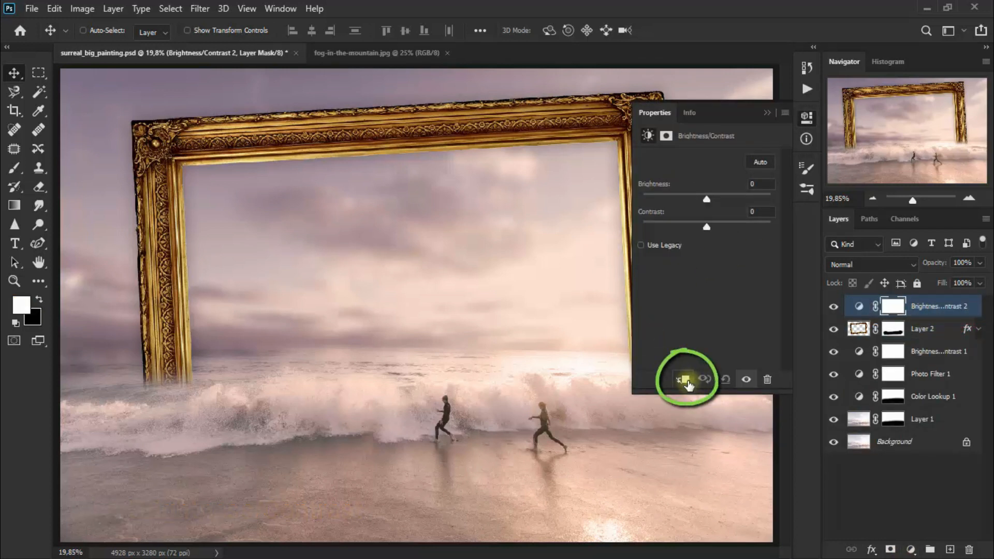
left_click(688, 383)
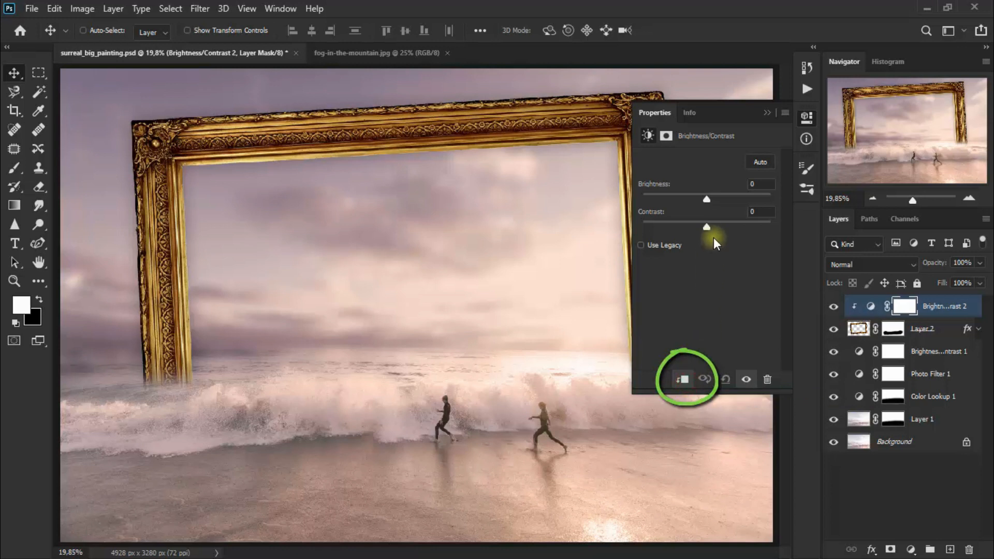
left_click_drag(708, 227, 716, 227)
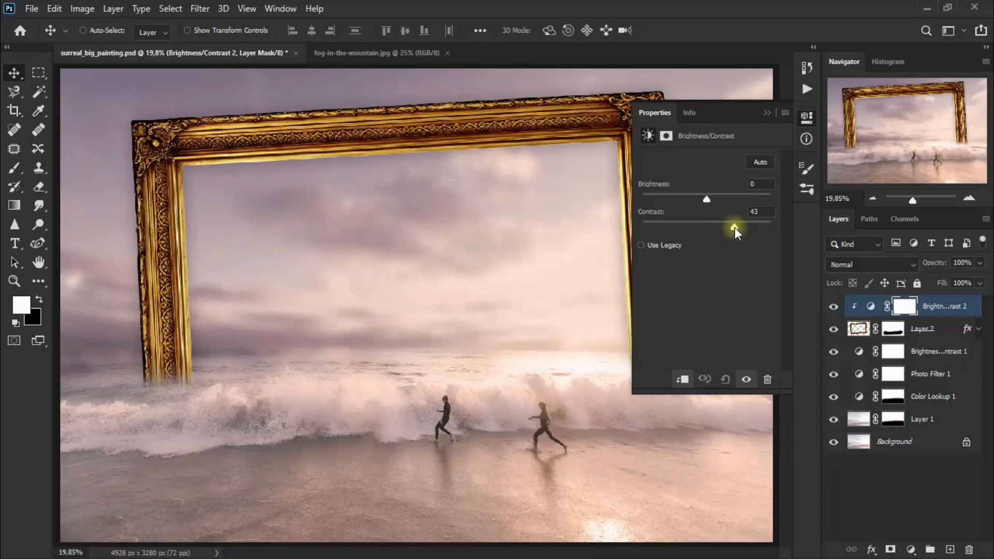
left_click_drag(736, 228, 736, 228)
left_click(767, 114)
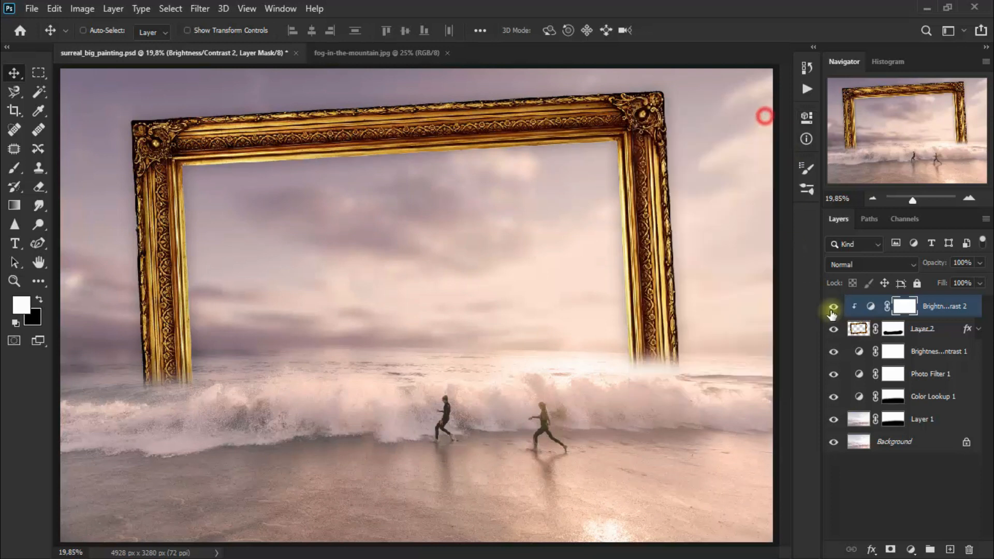
left_click(833, 309)
Bring the fog-in-the-mountain.jpg image into surreal_big_painting.psd, close its source document, and position the picture over the frame's opening.
left_click(395, 54)
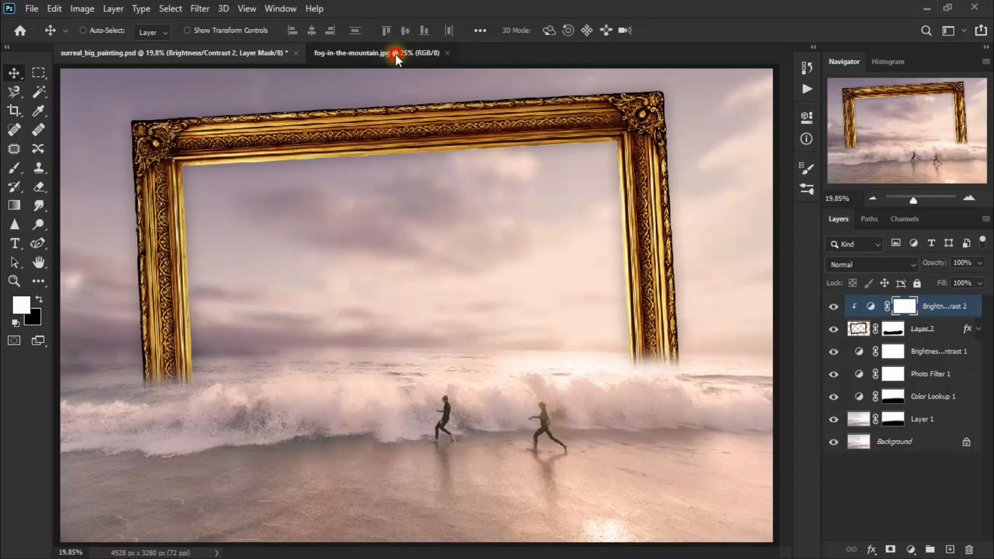
left_click_drag(413, 225, 322, 300)
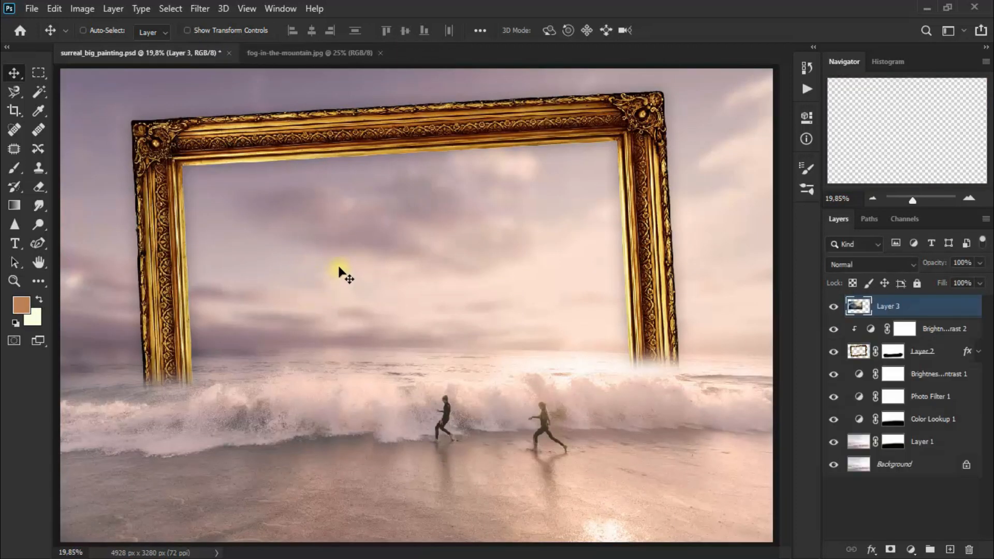
left_click(316, 54)
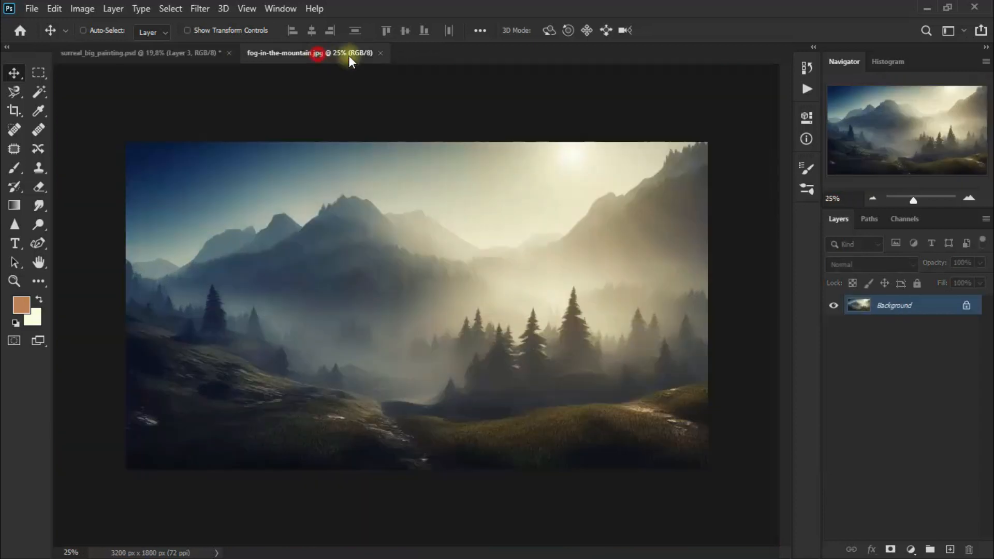
left_click(381, 53)
left_click_drag(393, 247, 458, 229)
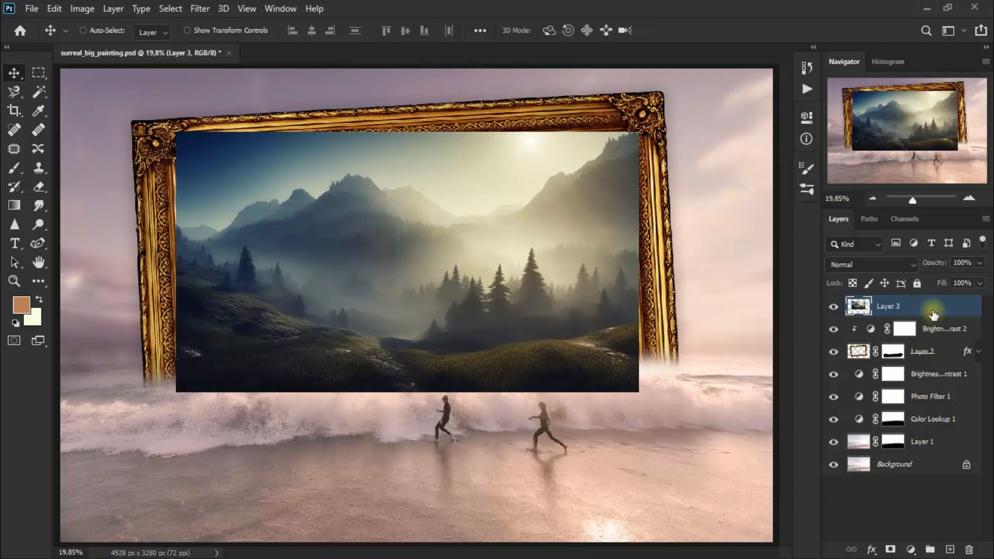
Place Layer 3 directly below Layer 2 and free-transform it to about -3.41° rotation so the landscape fills the frame.
left_click_drag(931, 313, 932, 377)
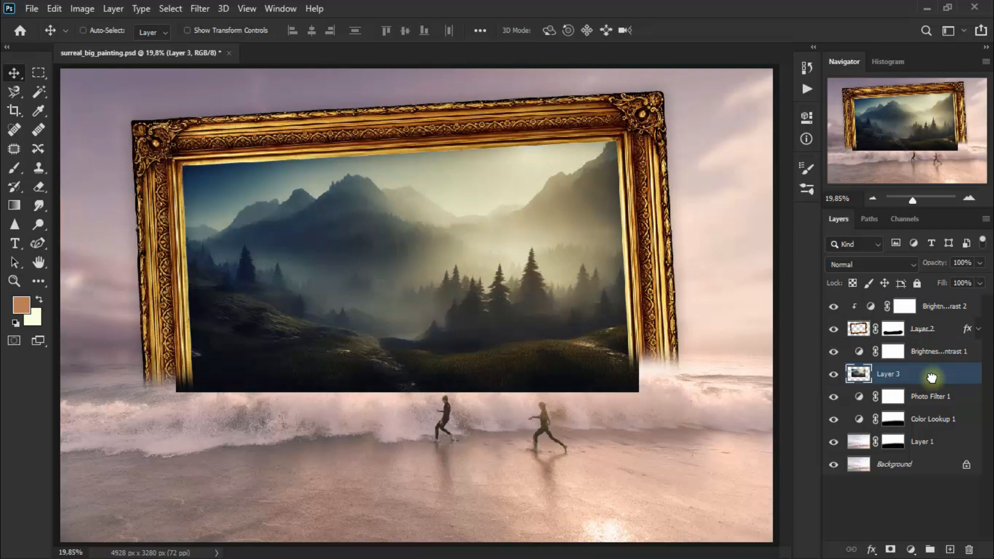
left_click_drag(932, 378, 932, 344)
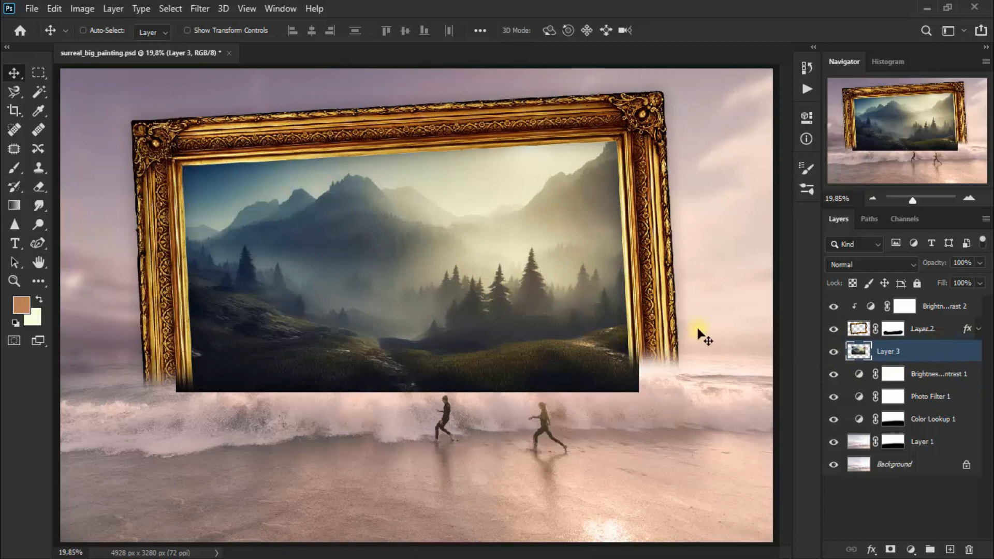
key("ctrl+t")
left_click_drag(655, 413, 691, 399)
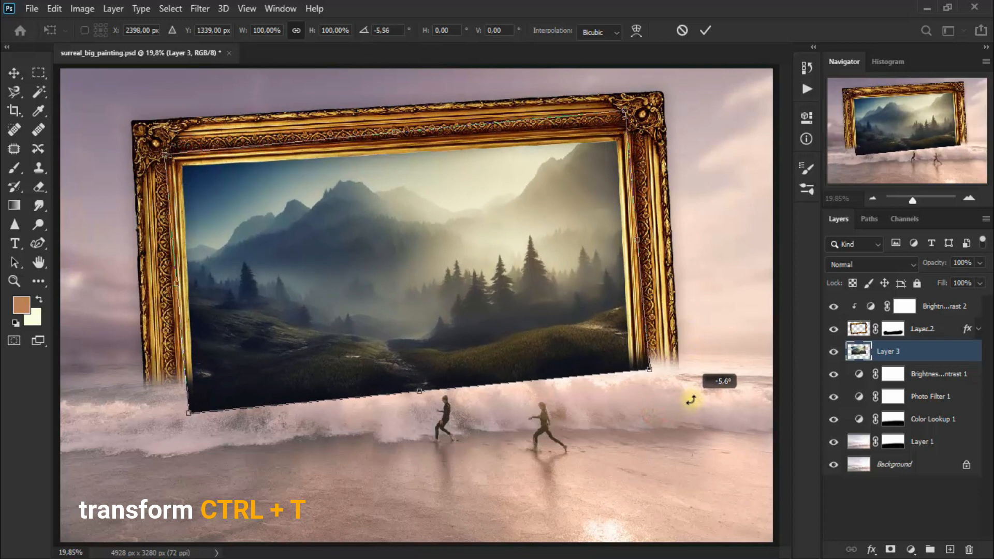
left_click_drag(548, 292, 545, 310)
left_click_drag(544, 469, 535, 482)
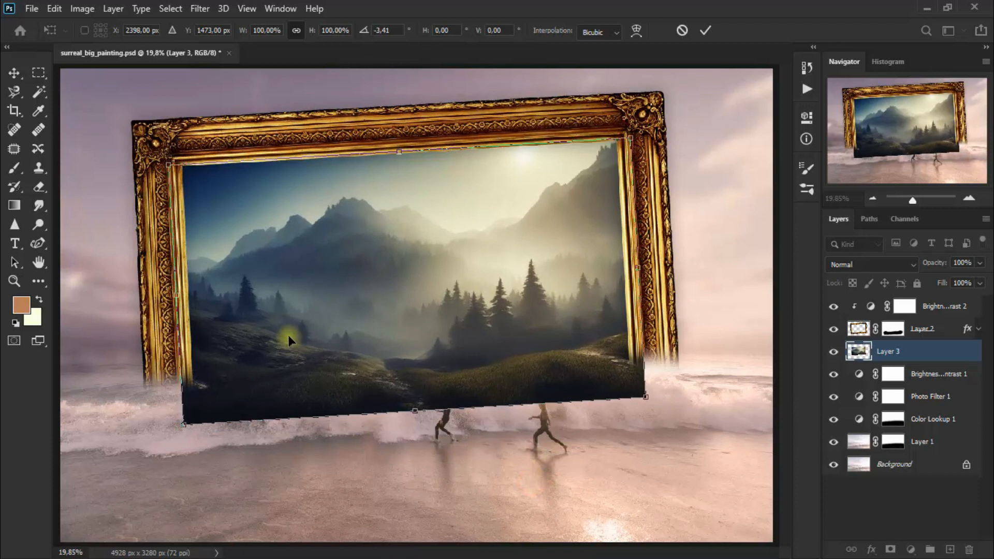
left_click(13, 73)
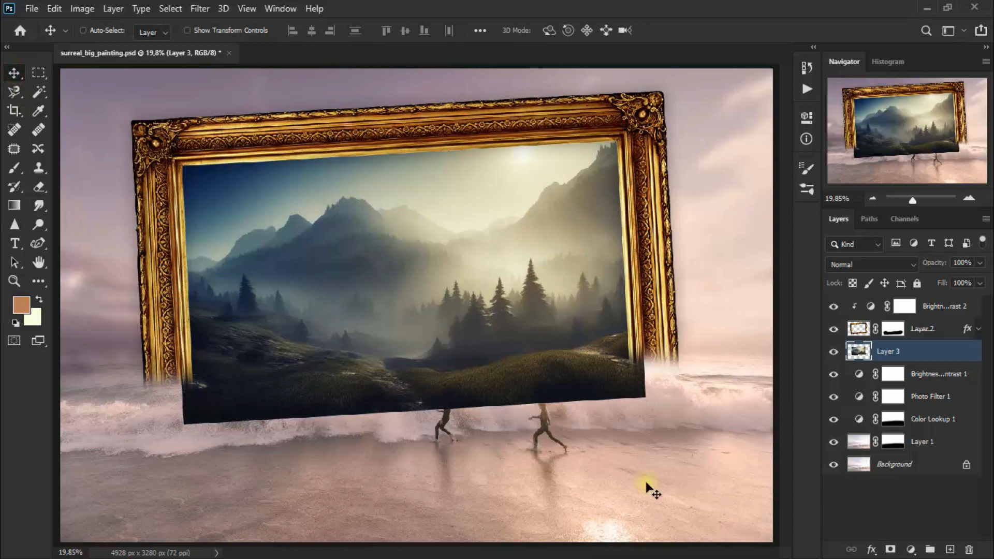
Load Layer 2's mask as a selection, use it as Layer 3's layer mask, and compare the landscape's visibility.
left_click(893, 334, "ctrl")
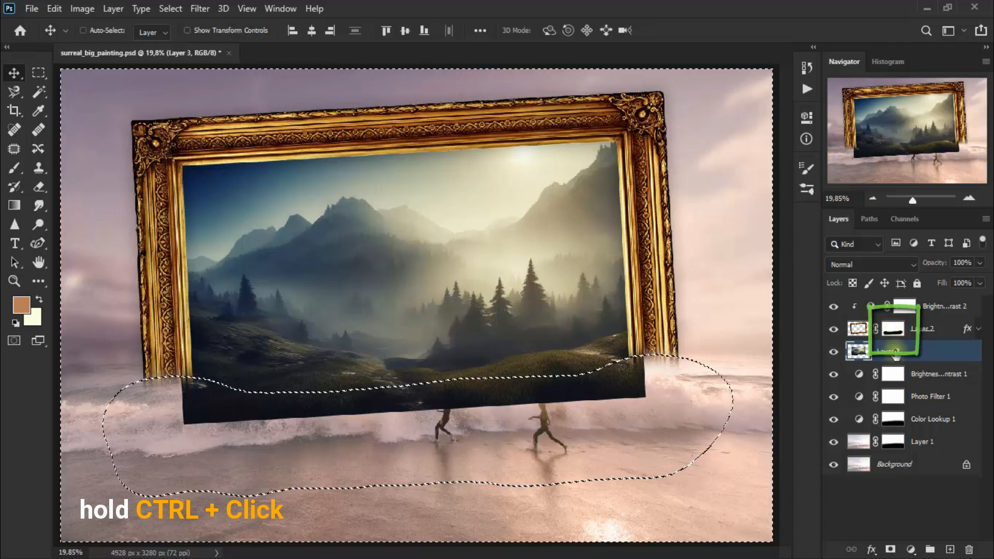
left_click(890, 550)
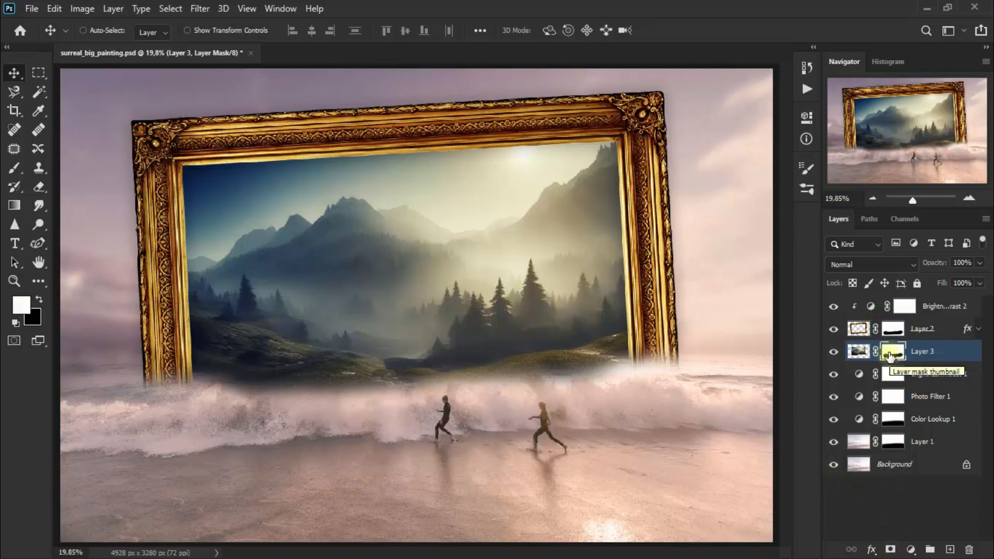
left_click(832, 353)
left_click(832, 352)
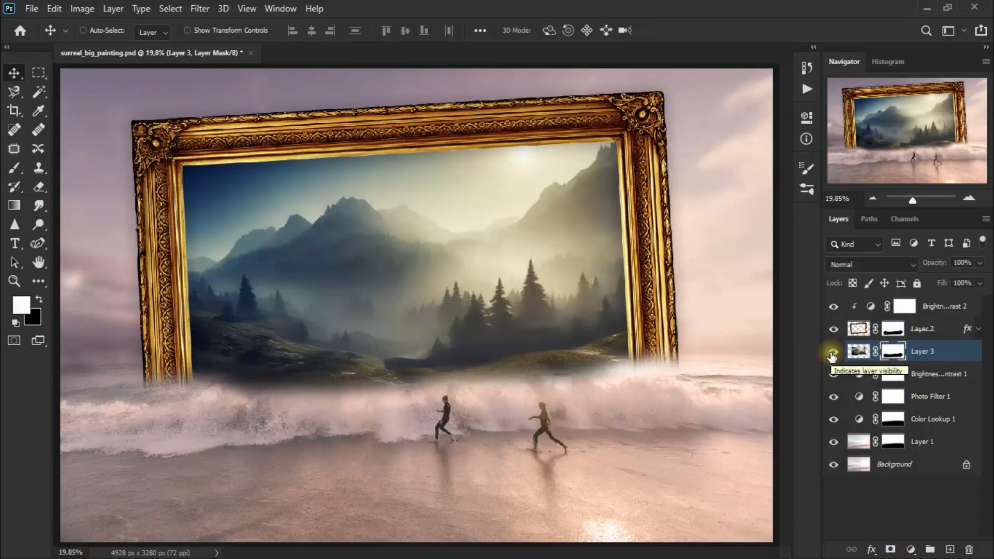
Erase the landscape's lower edge along the waves on Layer 3's mask with a 175 px Eraser at 48% opacity.
left_click(40, 189)
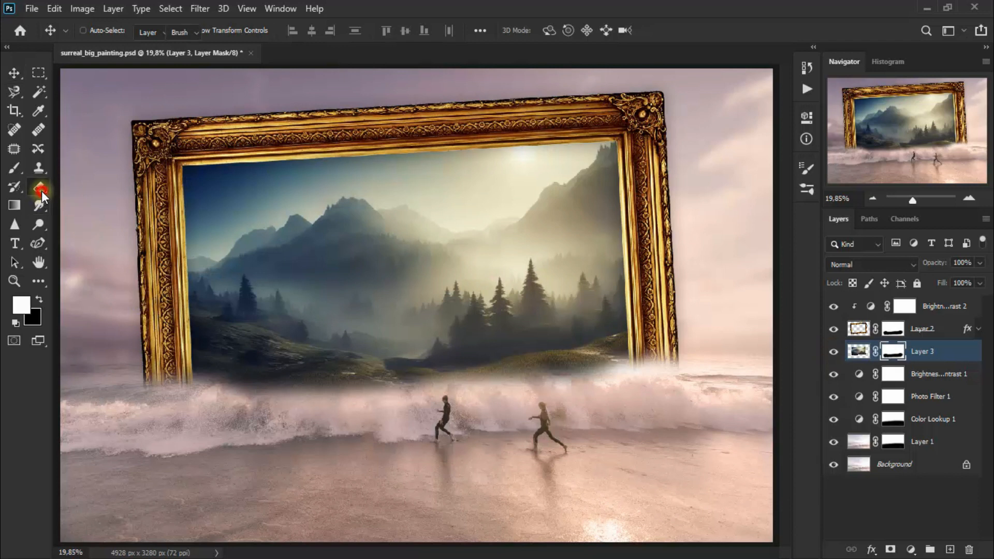
left_click(99, 187)
left_click_drag(255, 410, 250, 418)
key("bracketleft")
key("bracketleft")
key("bracketleft")
key("bracketleft")
mouse_move(387, 400)
left_mouse_down()
mouse_move(229, 397)
mouse_move(599, 380)
mouse_move(337, 398)
left_mouse_up()
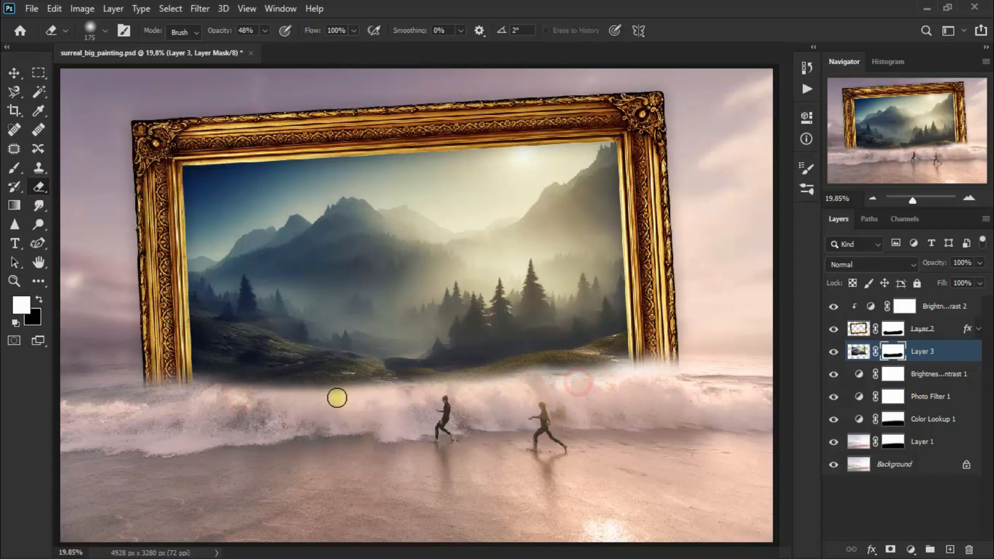
mouse_move(228, 398)
left_mouse_down()
mouse_move(584, 378)
mouse_move(475, 390)
mouse_move(231, 394)
mouse_move(529, 386)
left_mouse_up()
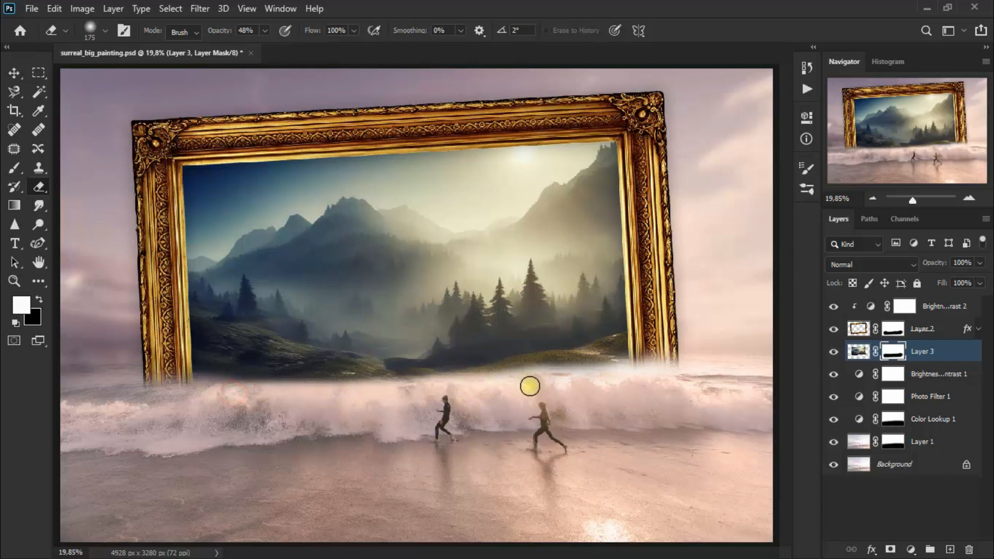
left_click(14, 72)
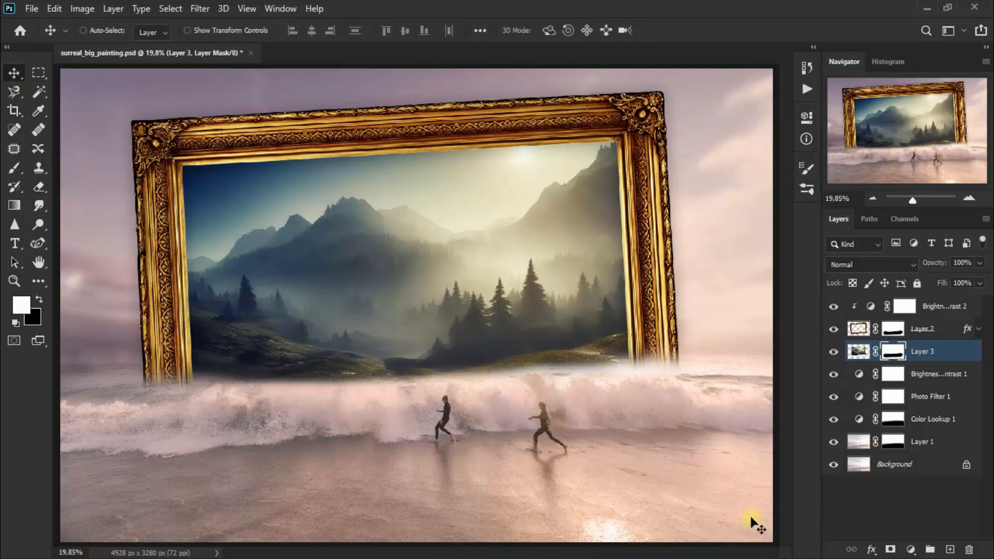
Create a new layer clipped to Layer 3 and set the foreground colour to fdd96d.
left_click(951, 549)
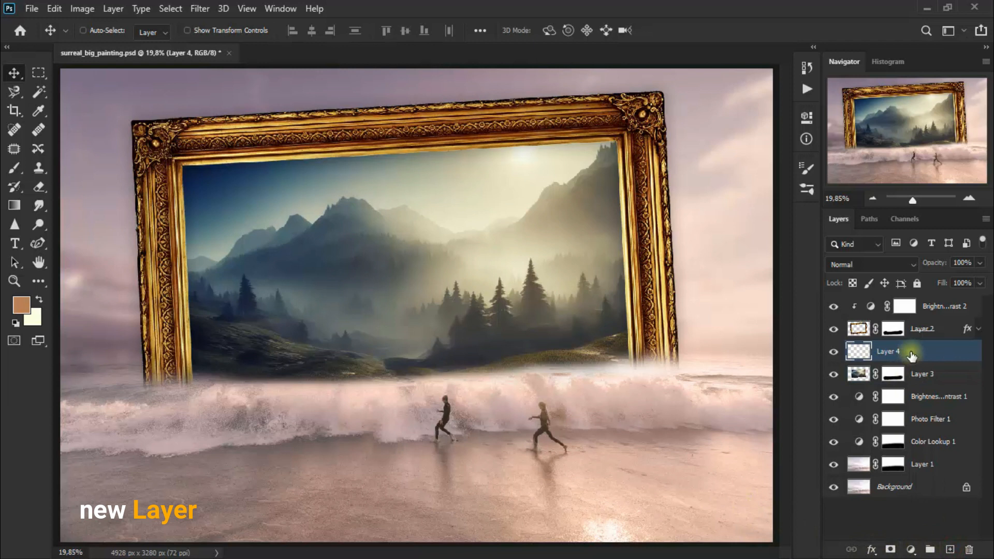
key("ctrl+alt+g")
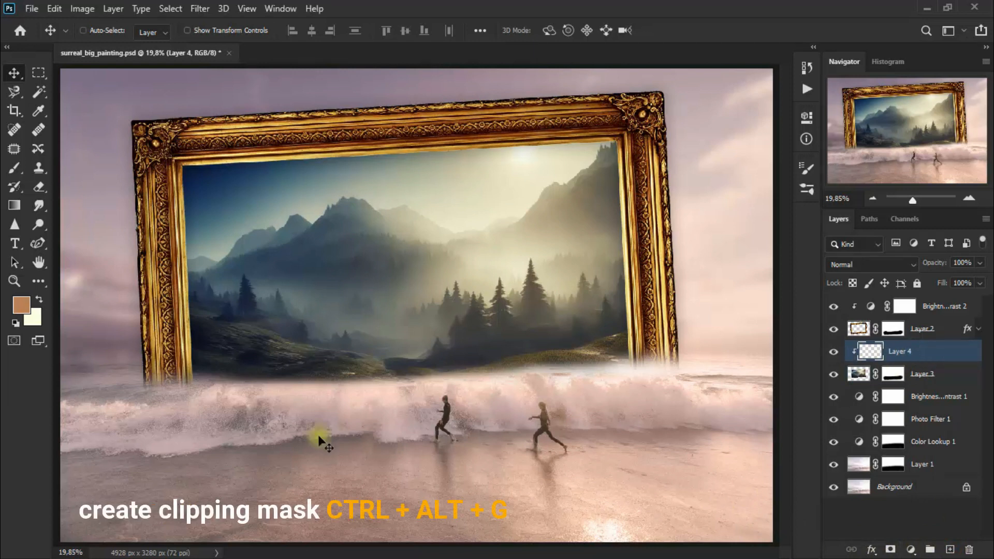
left_click(23, 310)
left_click_drag(779, 153, 645, 123)
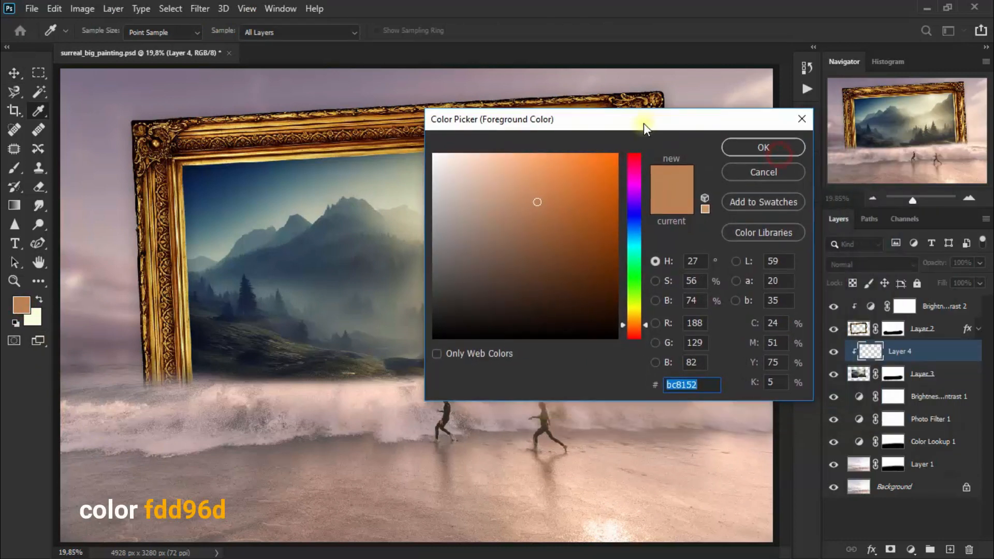
type("fdd96d")
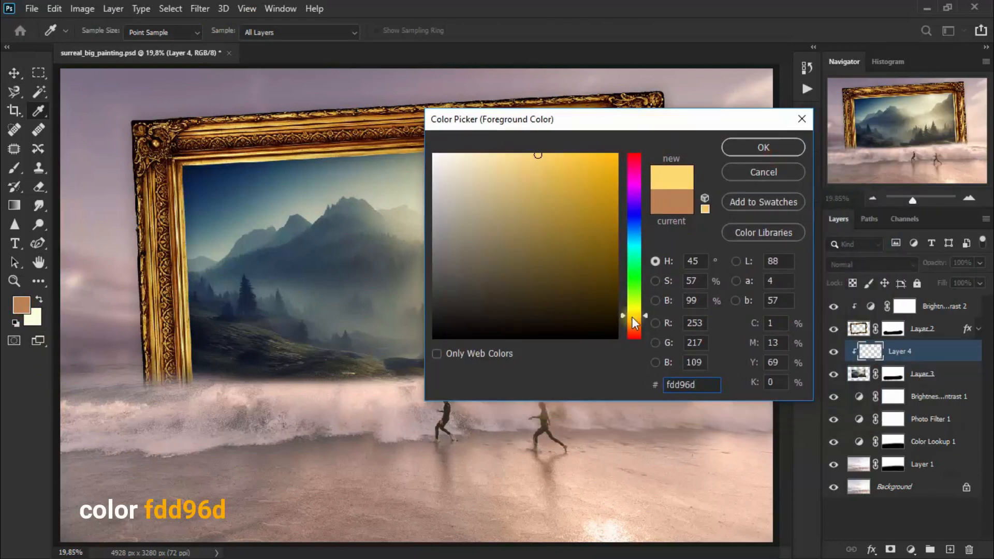
left_click(775, 147)
Paint yellow over the dark blue sky of the framed landscape on Layer 4 with a 600 px soft brush at 36% opacity.
left_click(15, 168)
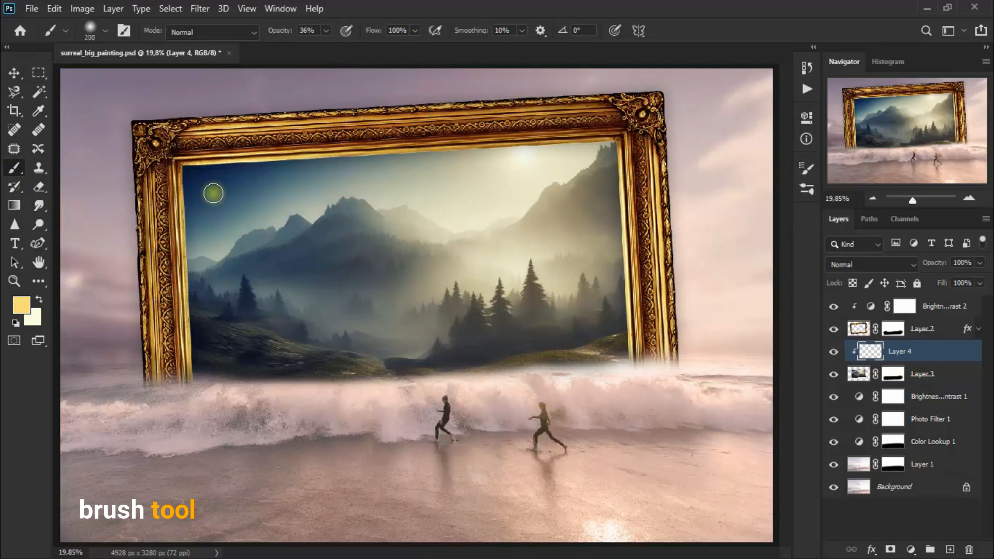
key("bracketright")
key("bracketright")
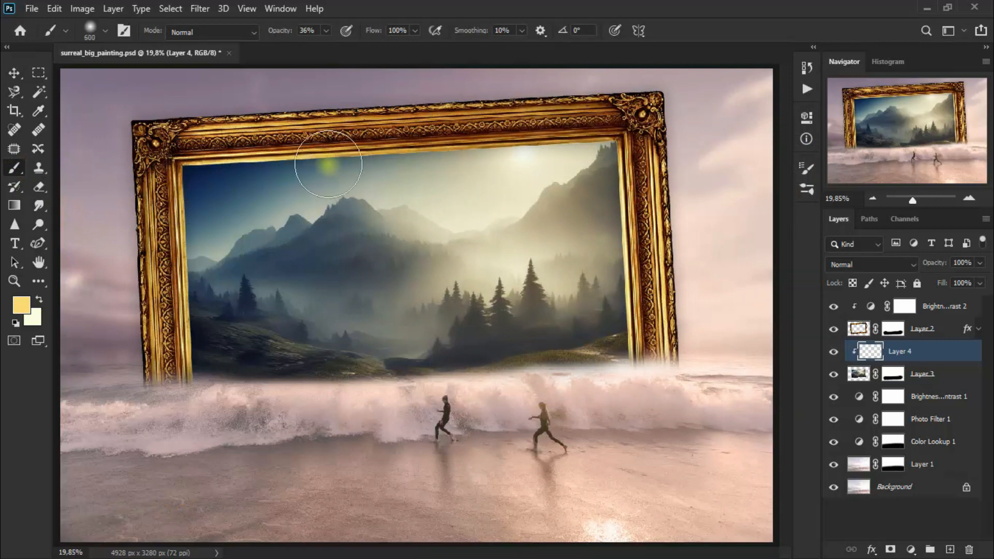
left_click(325, 164)
mouse_move(240, 175)
left_mouse_down()
mouse_move(201, 185)
mouse_move(150, 244)
mouse_move(331, 163)
mouse_move(410, 157)
left_mouse_up()
mouse_move(212, 187)
left_mouse_down()
mouse_move(369, 162)
mouse_move(206, 222)
mouse_move(295, 171)
mouse_move(303, 188)
mouse_move(270, 177)
mouse_move(177, 255)
mouse_move(357, 150)
mouse_move(296, 199)
left_mouse_up()
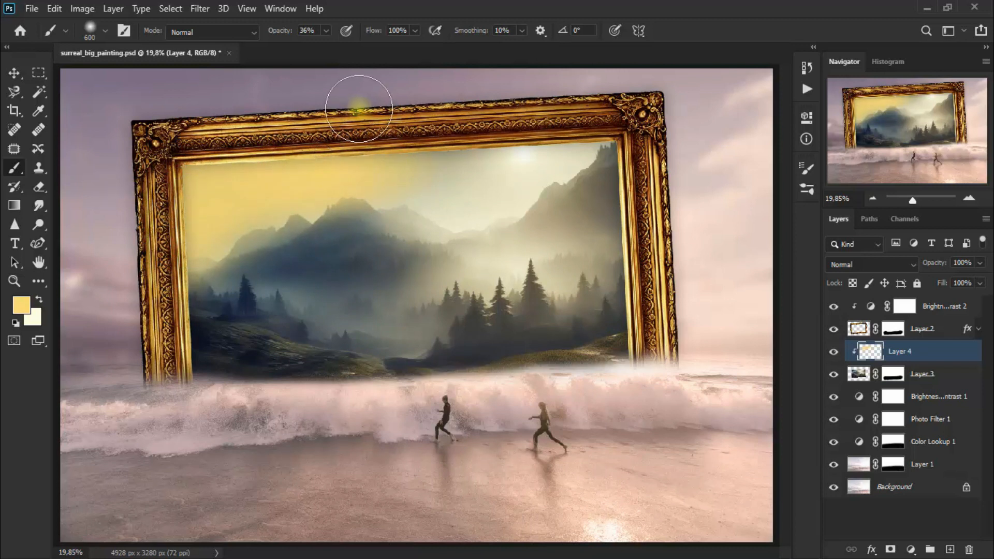
Set Layer 4 to Linear Dodge (Add) blending at 63% opacity and compare the sky with and without it.
left_click(870, 264)
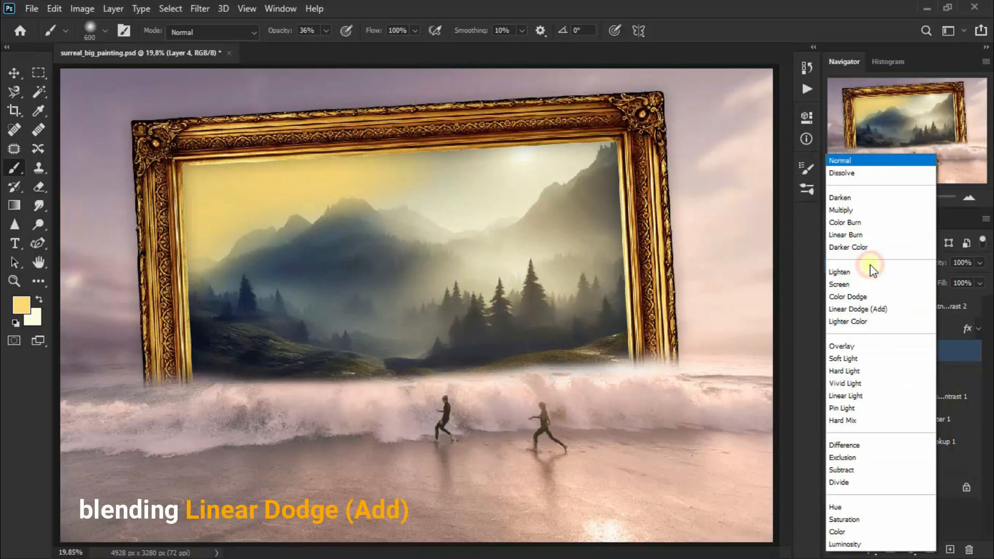
left_click(881, 309)
left_click(834, 352)
left_click(834, 352)
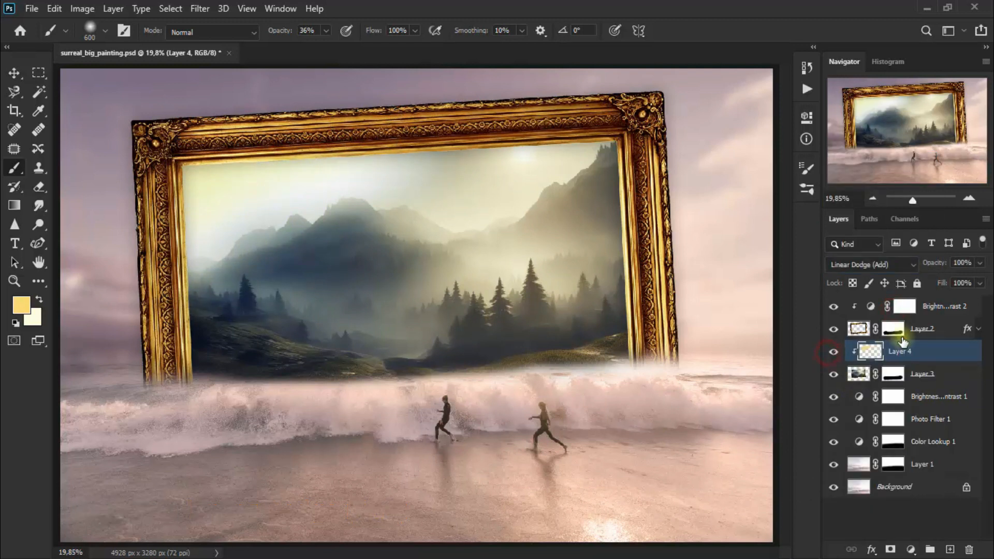
left_click(981, 263)
left_click_drag(976, 280, 956, 287)
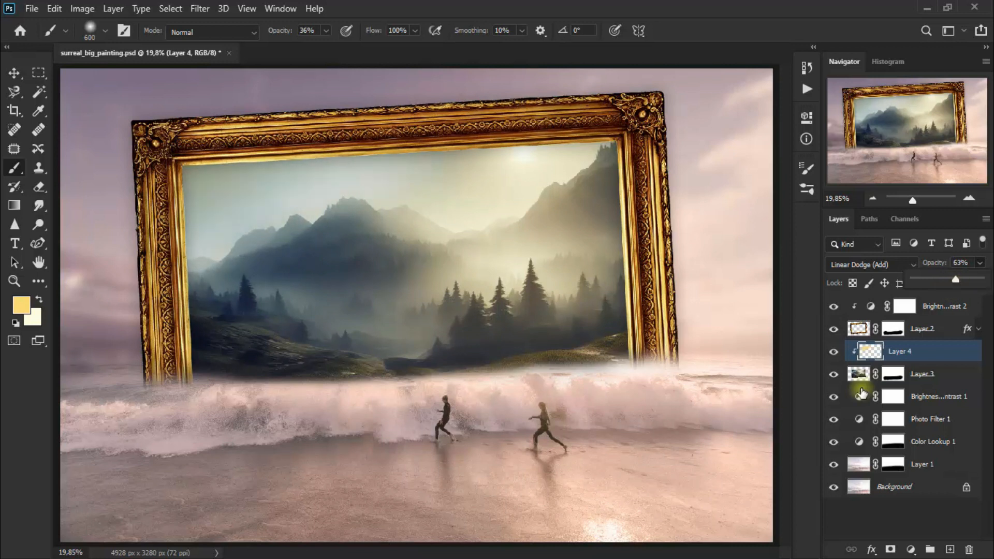
left_click(834, 352)
left_click(833, 352)
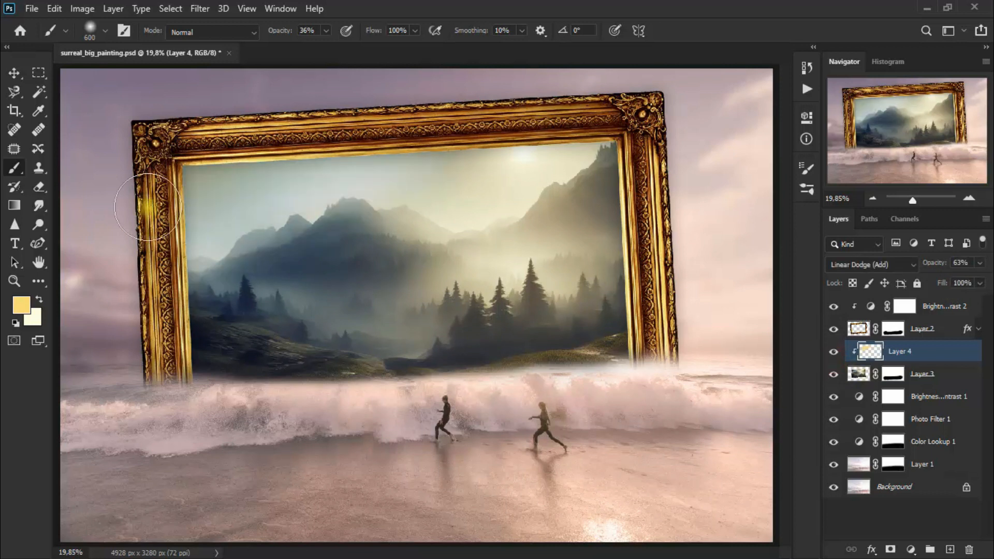
left_click(14, 73)
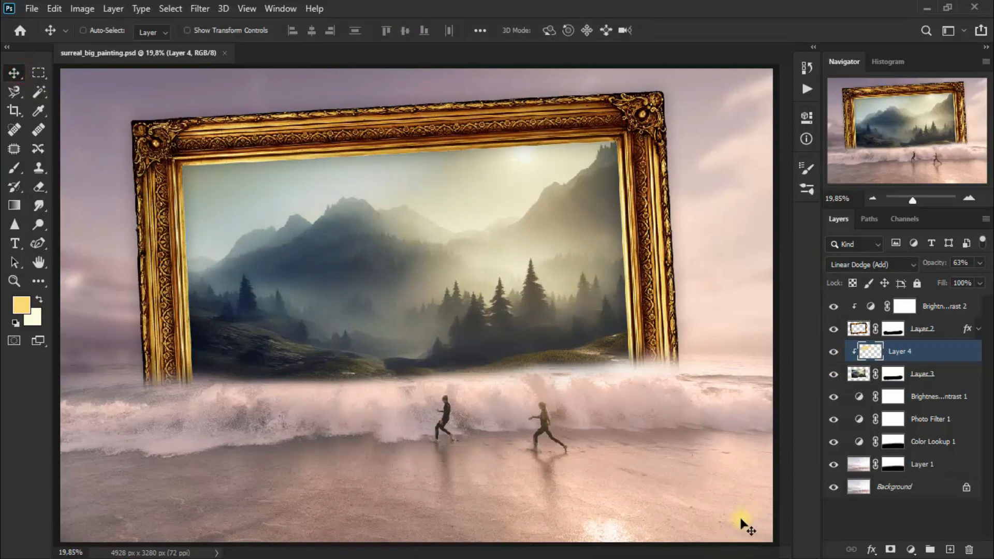
Add a Brightness/Contrast adjustment above Layer 4 and clip it to the framed landscape.
left_click(911, 549)
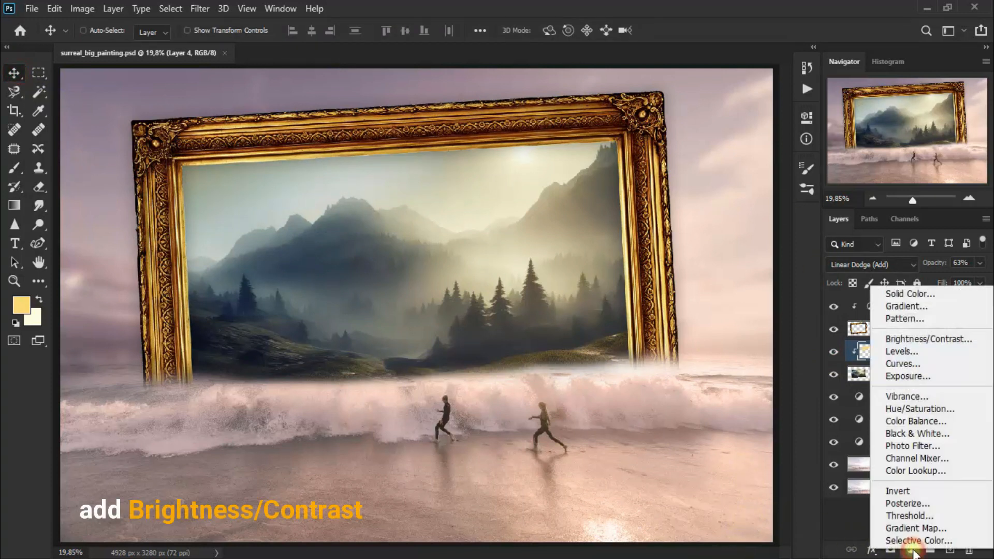
left_click(948, 340)
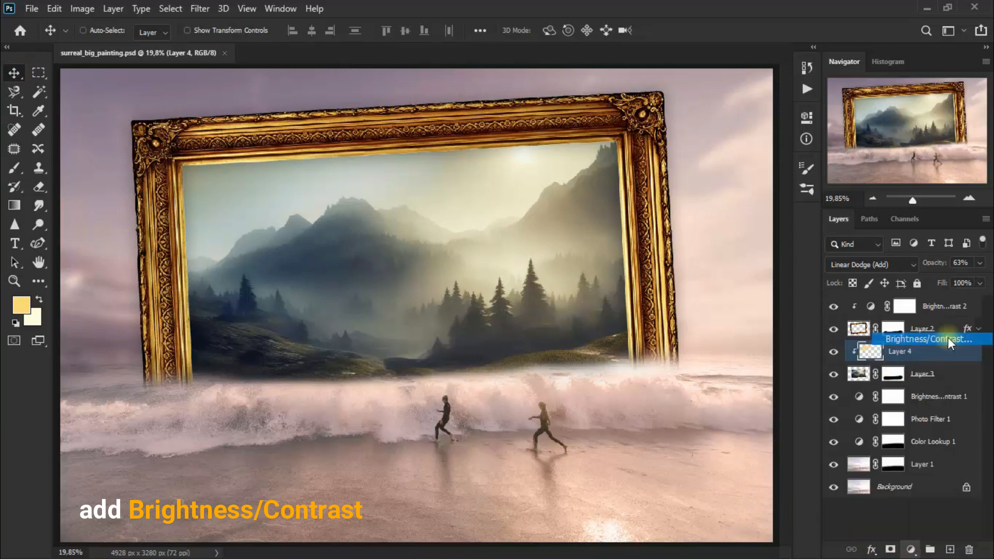
left_click(686, 382)
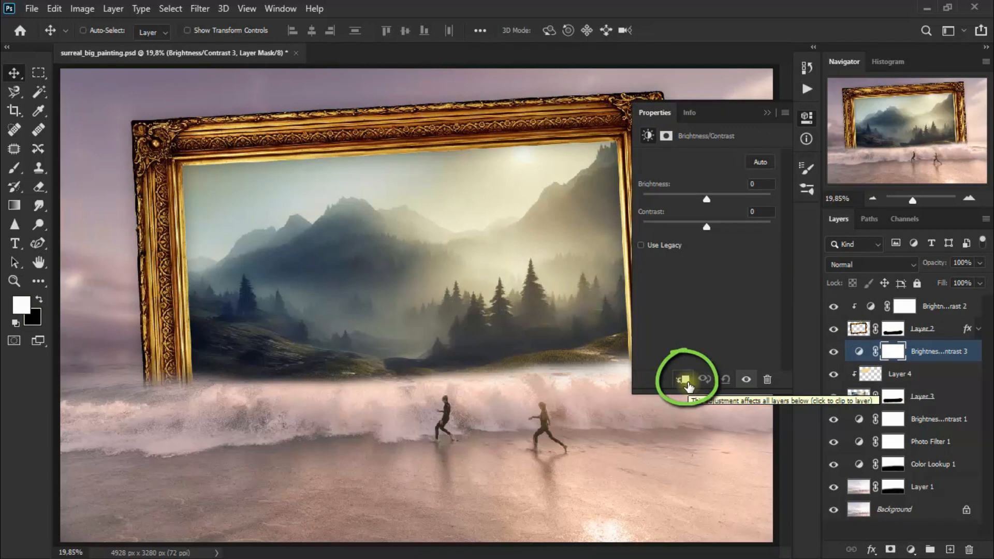
left_click(689, 384)
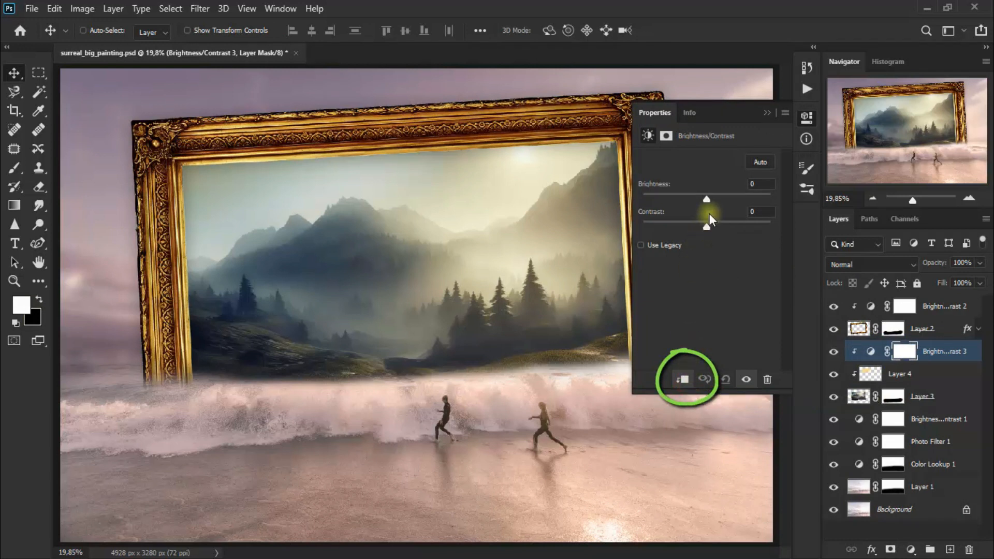
Set the clipped adjustment's brightness to 41 and contrast to -23, and compare the landscape with and without it.
left_click_drag(707, 199, 719, 198)
left_click(757, 184)
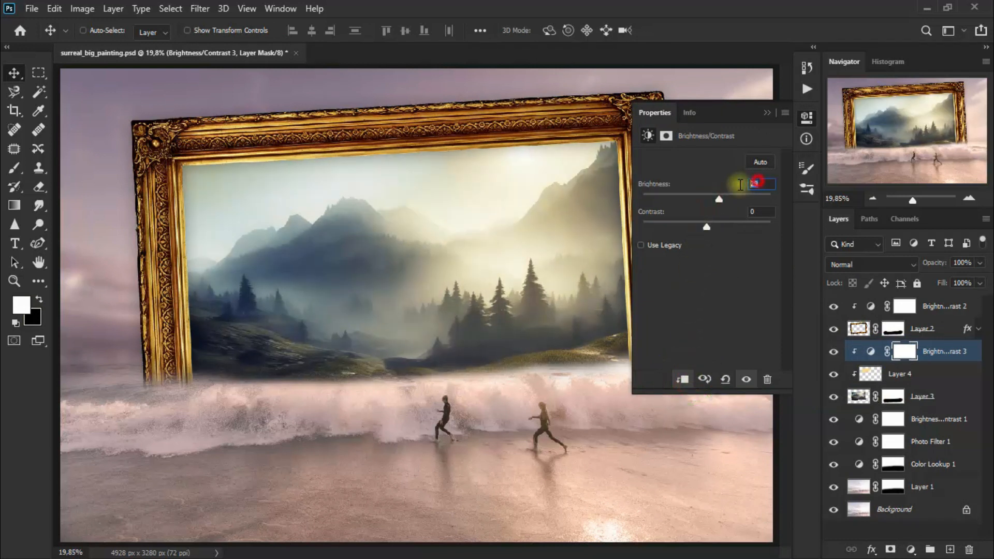
type("41")
left_click_drag(707, 226, 608, 242)
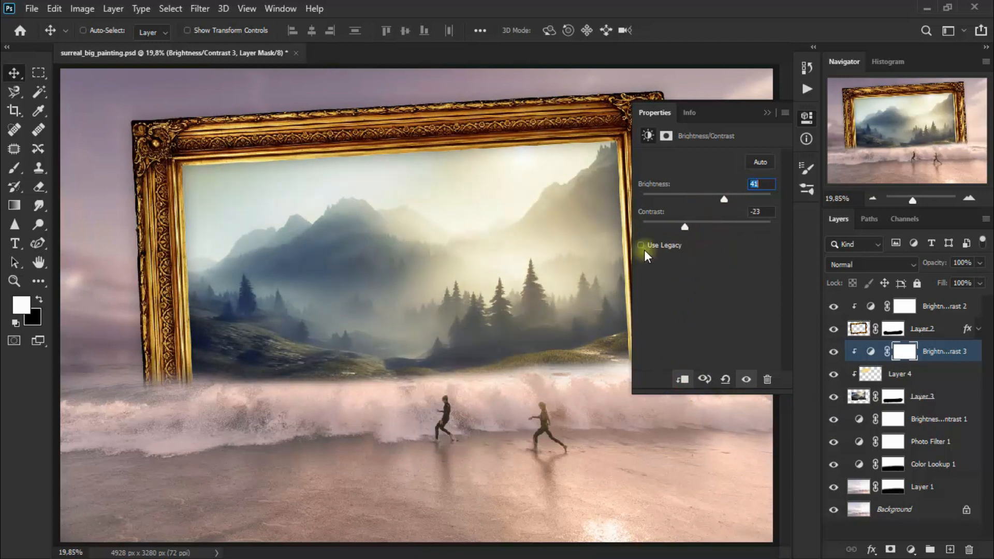
left_click(767, 113)
left_click(834, 351)
left_click(834, 352)
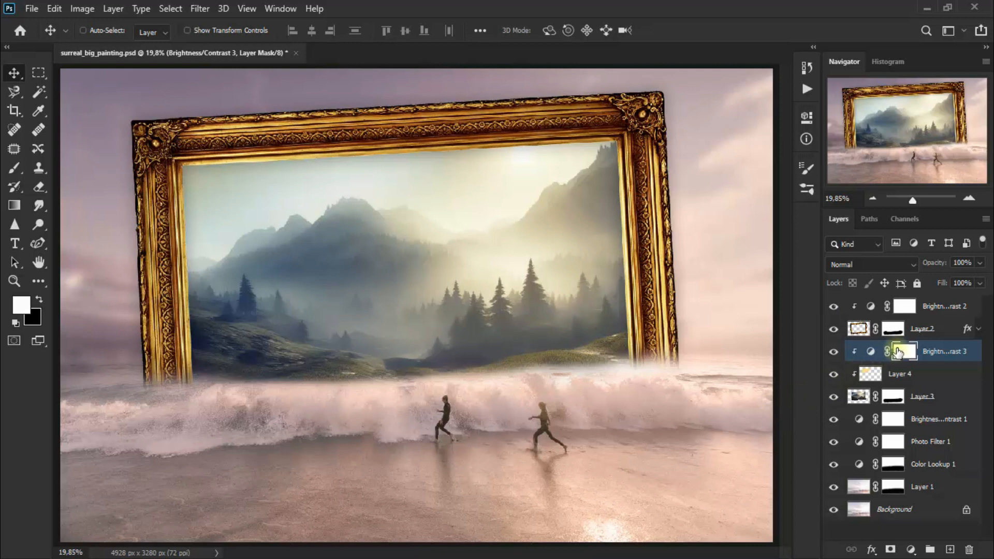
Add a Brightness/Contrast adjustment above all layers with brightness -82 and contrast -12, and compare the image with and without it.
left_click(941, 313)
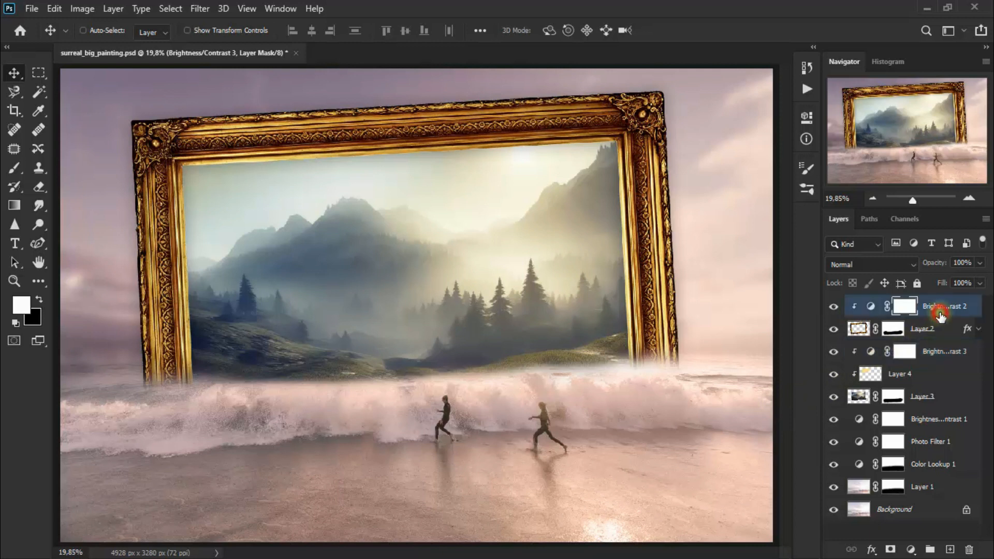
left_click(911, 550)
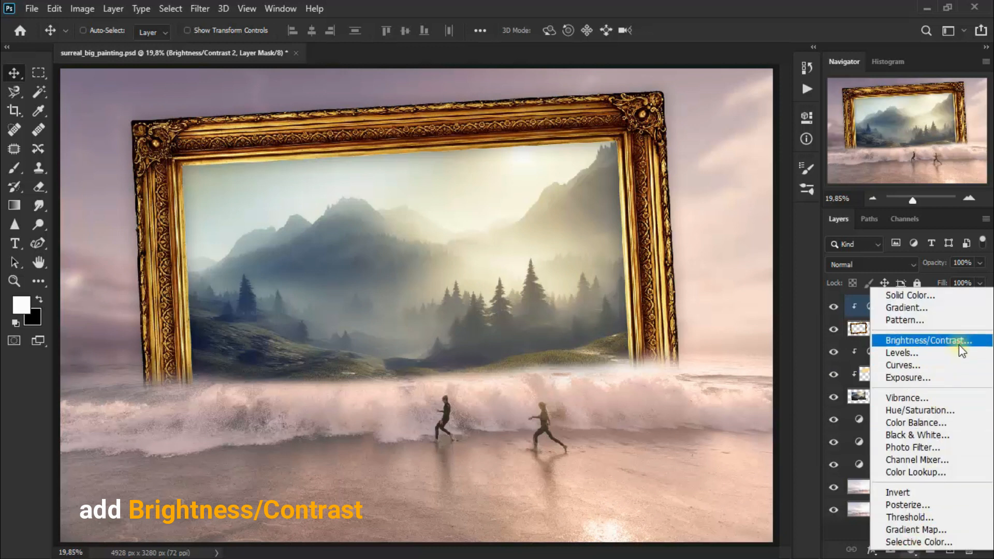
left_click(958, 342)
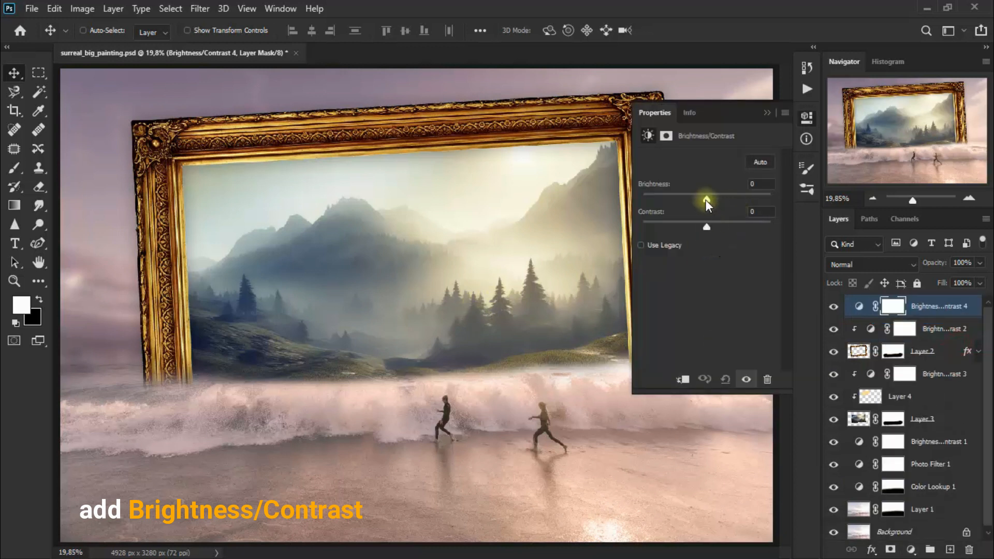
mouse_move(706, 200)
left_mouse_down()
mouse_move(692, 228)
mouse_move(653, 228)
mouse_move(690, 228)
mouse_move(693, 201)
mouse_move(671, 201)
left_mouse_up()
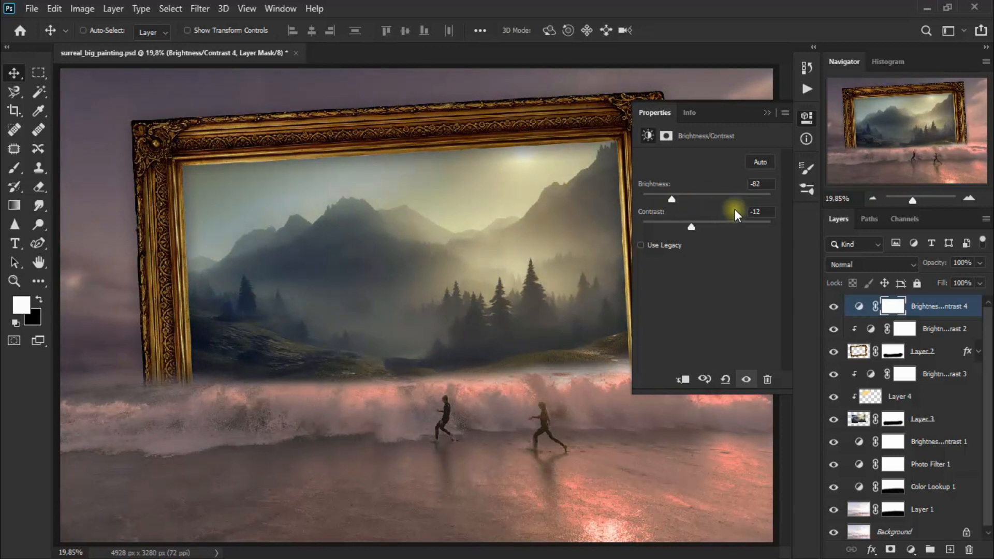
left_click(767, 115)
left_click(834, 308)
left_click(835, 309)
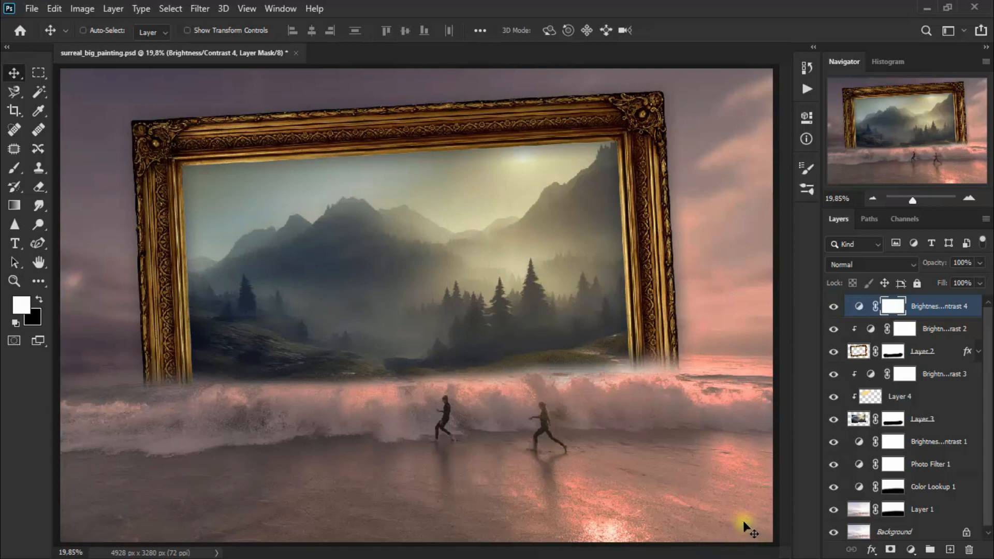
Create a new layer above the darkening adjustment and set the foreground colour to f6f8e5.
left_click(952, 549)
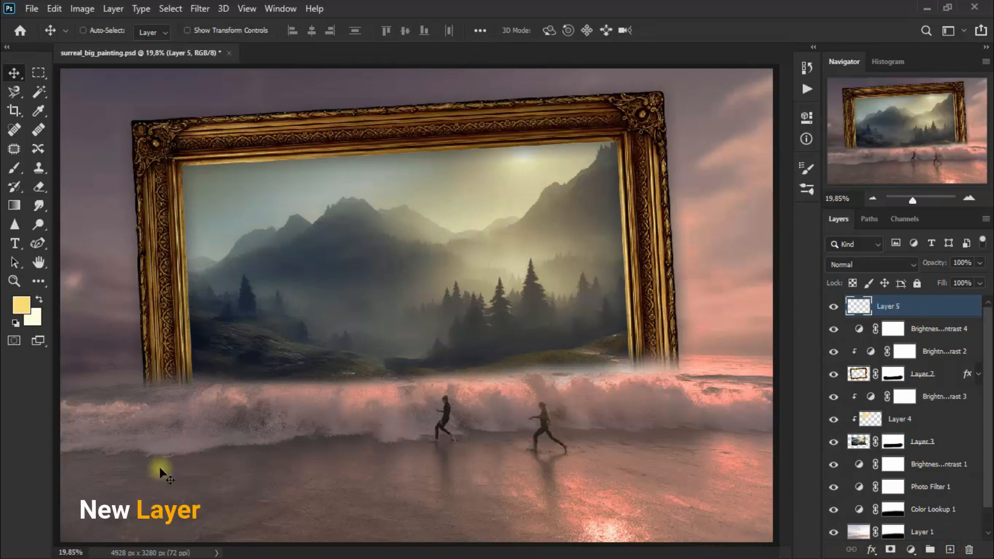
left_click(22, 308)
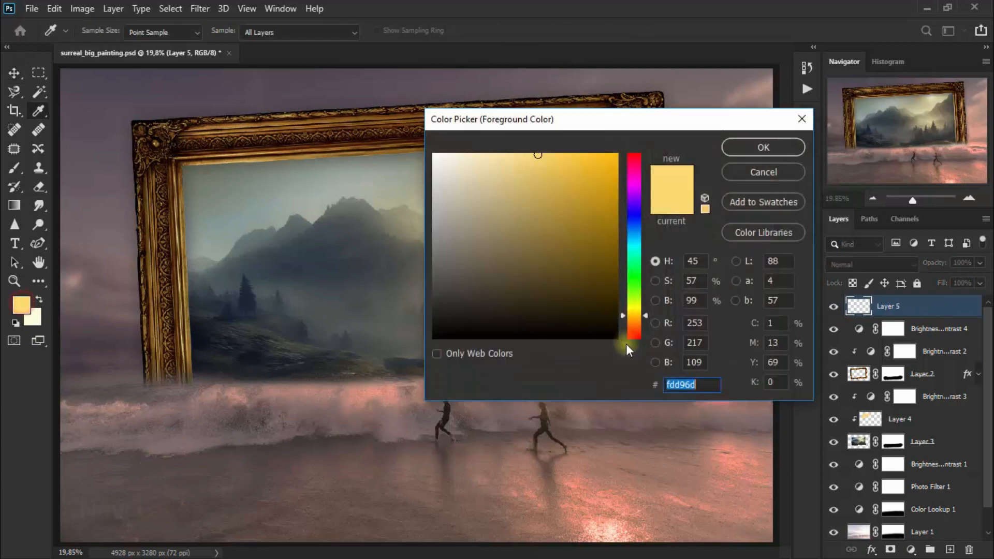
type("f6f8e5")
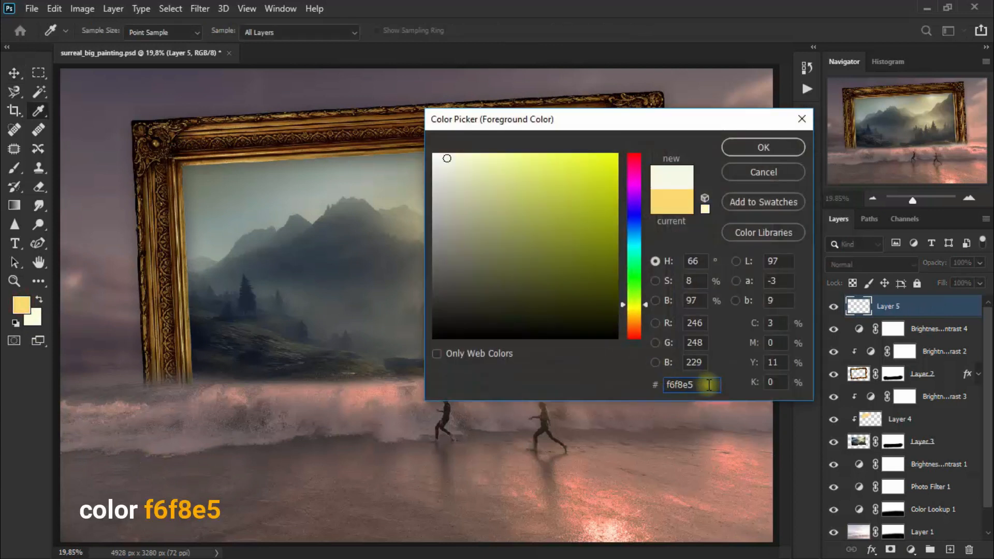
left_click(781, 143)
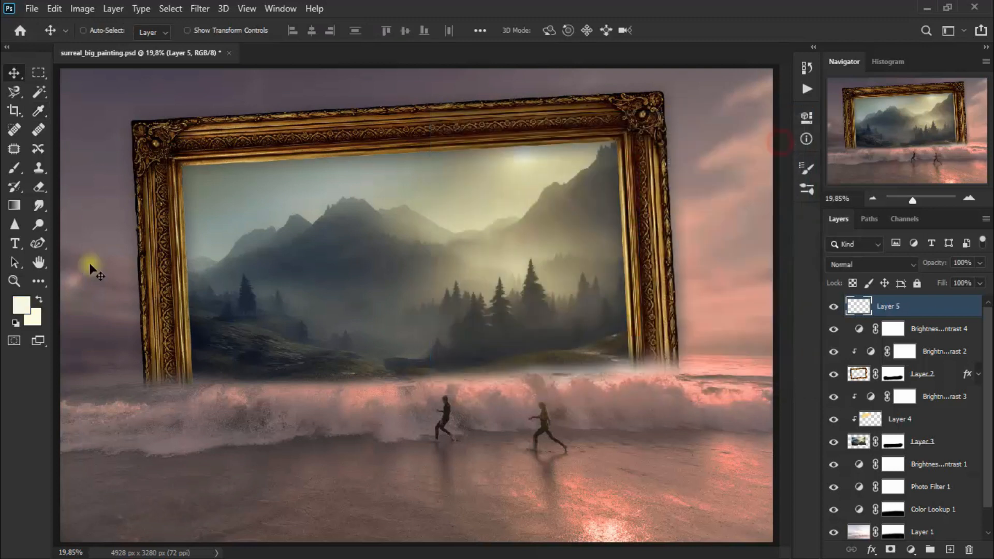
Build up a pale glow over the sun near the frame's upper edge on Layer 5 with an 1811 px soft brush at 36% opacity.
left_click(12, 167)
left_click(86, 166)
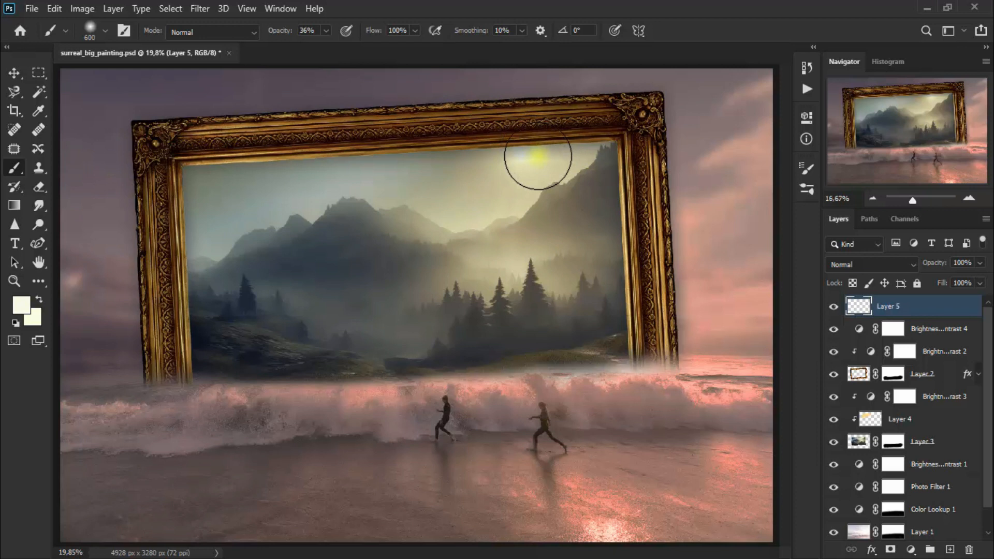
key("ctrl+minus")
key("ctrl+minus")
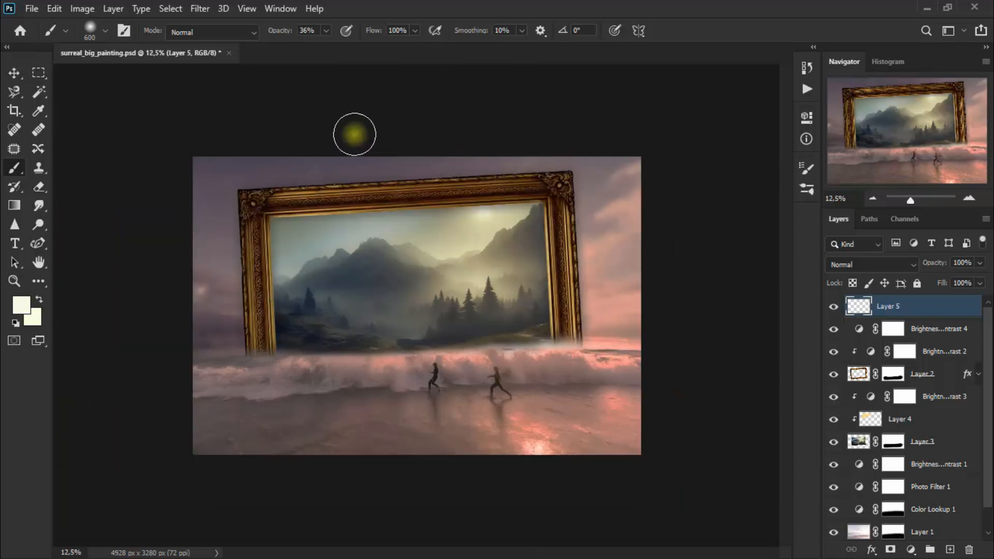
right_click(490, 216)
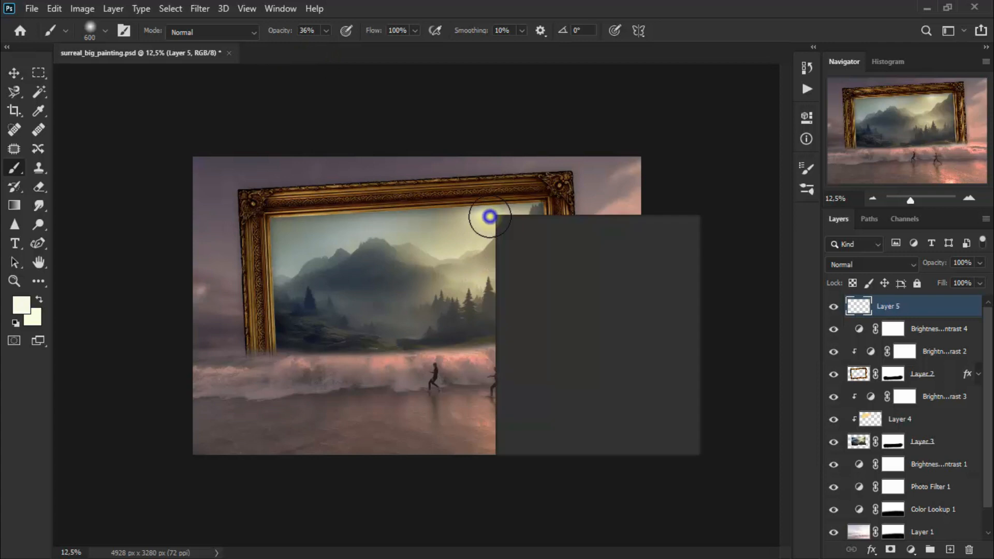
left_click_drag(651, 255, 655, 253)
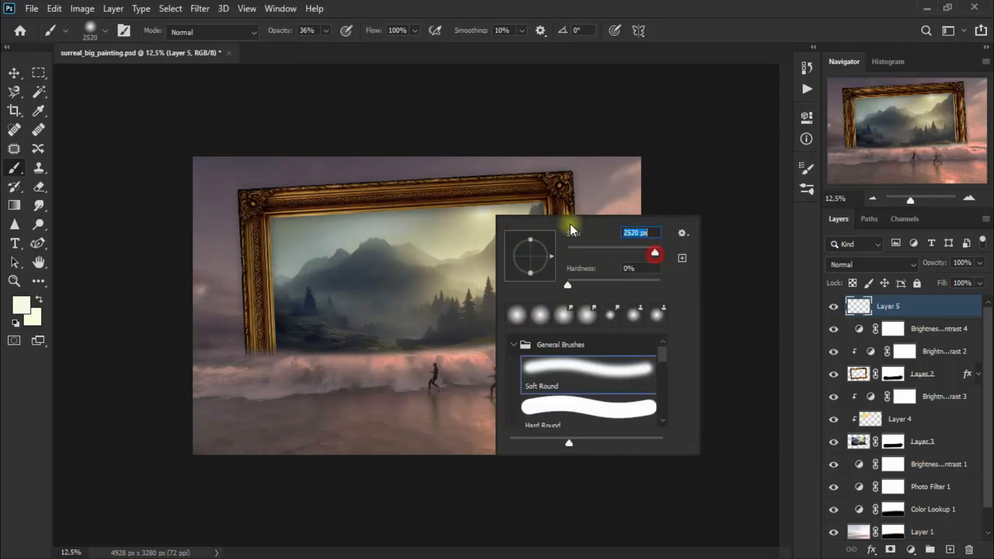
left_click_drag(655, 253, 653, 253)
left_click(646, 3)
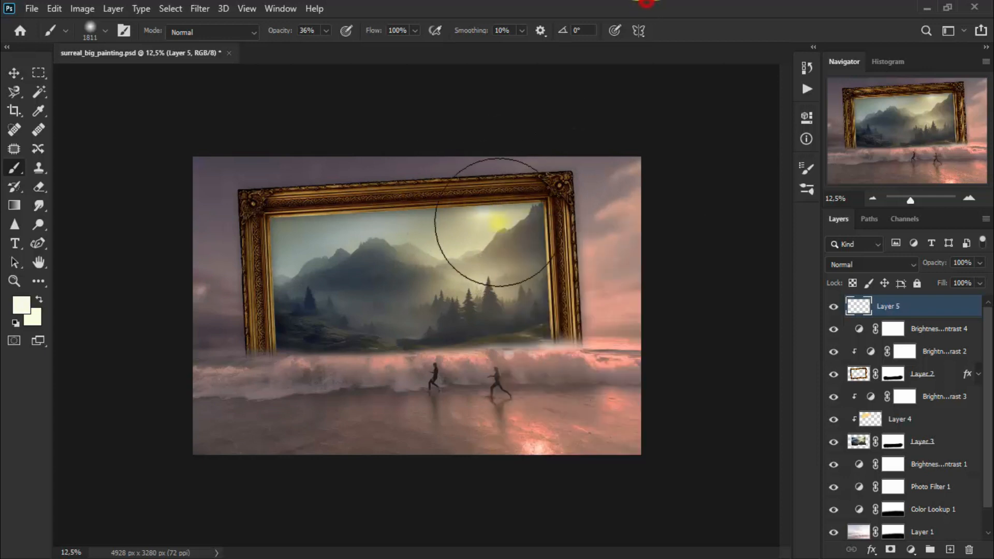
left_click(481, 206)
left_click(481, 206)
left_click(481, 206)
left_click(481, 207)
left_click(481, 206)
left_click(481, 206)
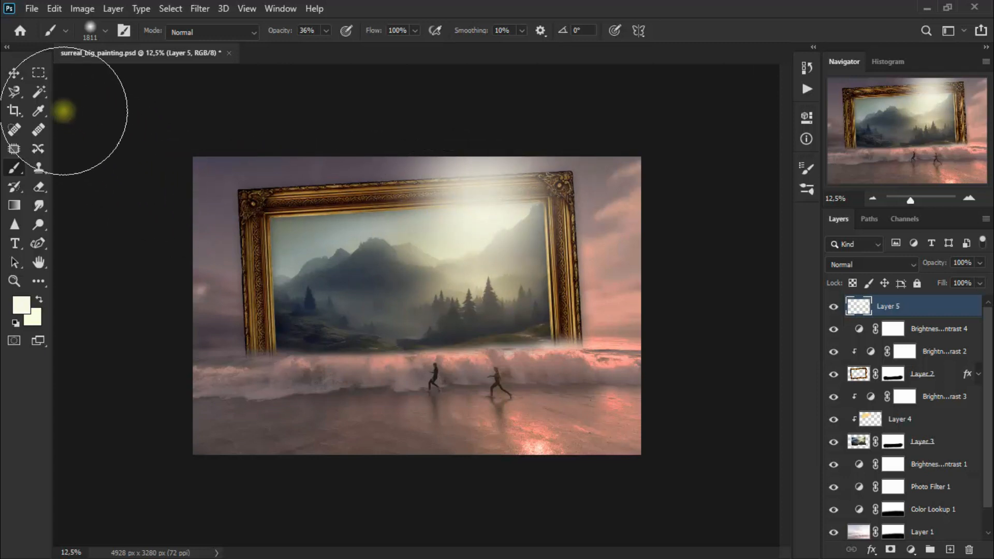
Set Layer 5 to Overlay blending at 90% opacity and compare the glow with and without it.
left_click(14, 74)
left_click(247, 9)
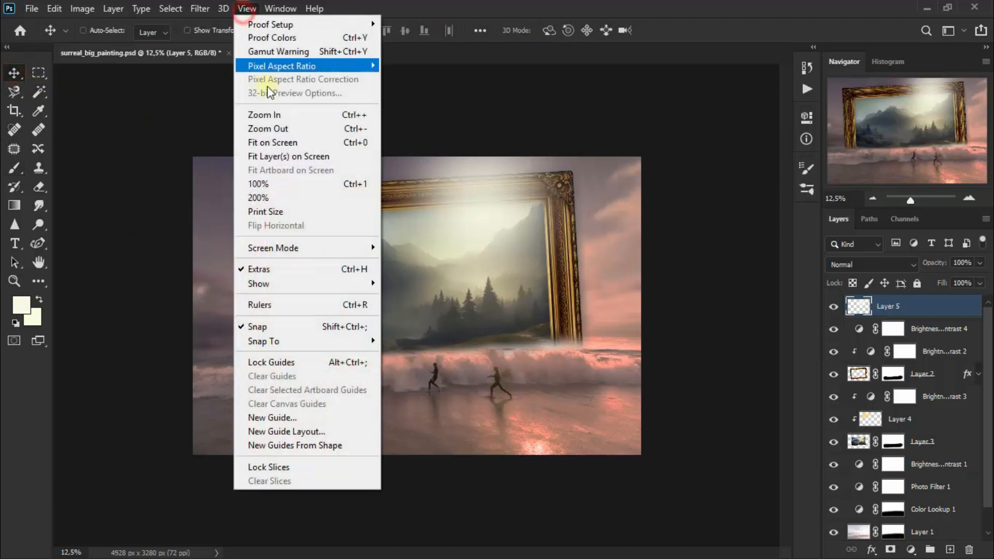
left_click(278, 143)
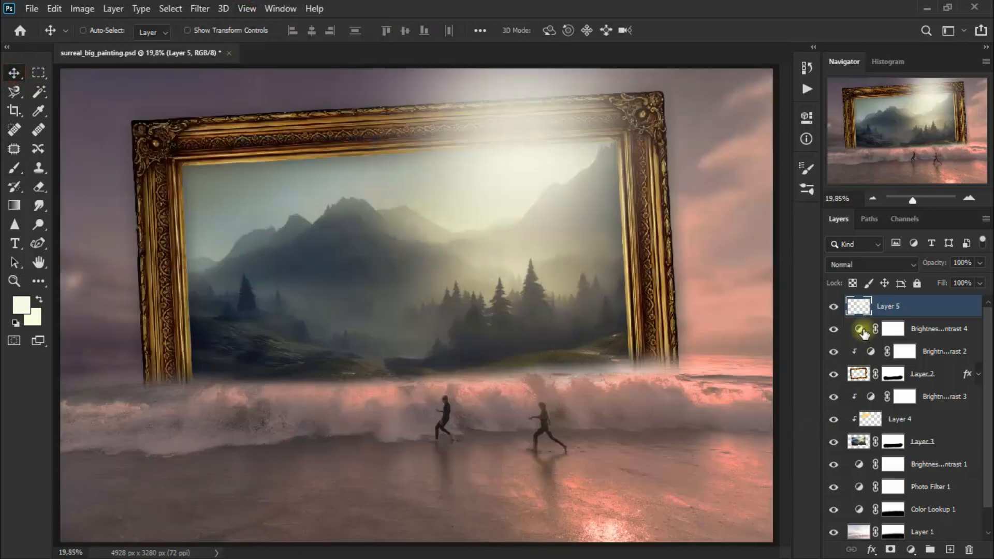
left_click(865, 265)
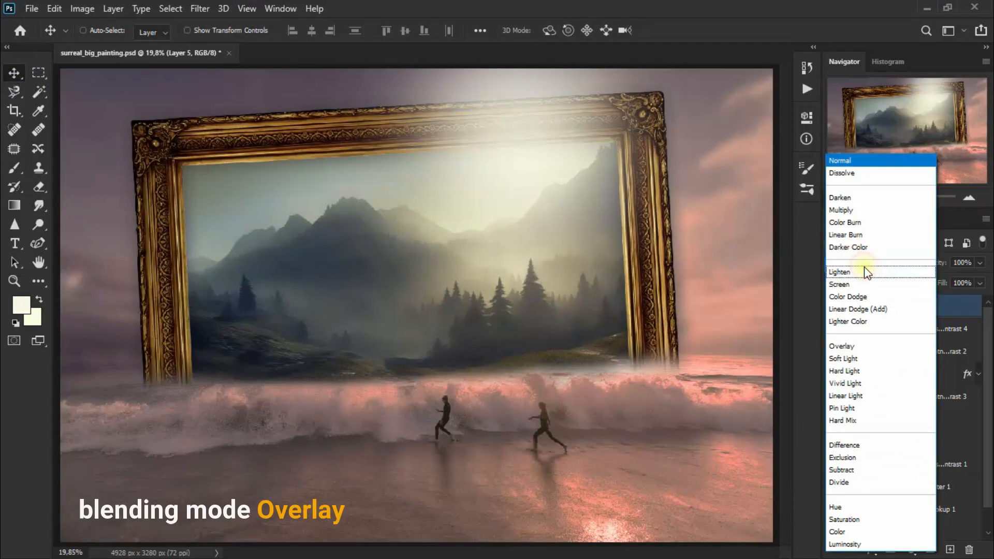
left_click(866, 347)
left_click(834, 310)
left_click(980, 263)
mouse_move(979, 279)
left_mouse_down()
mouse_move(943, 272)
mouse_move(967, 284)
left_mouse_up()
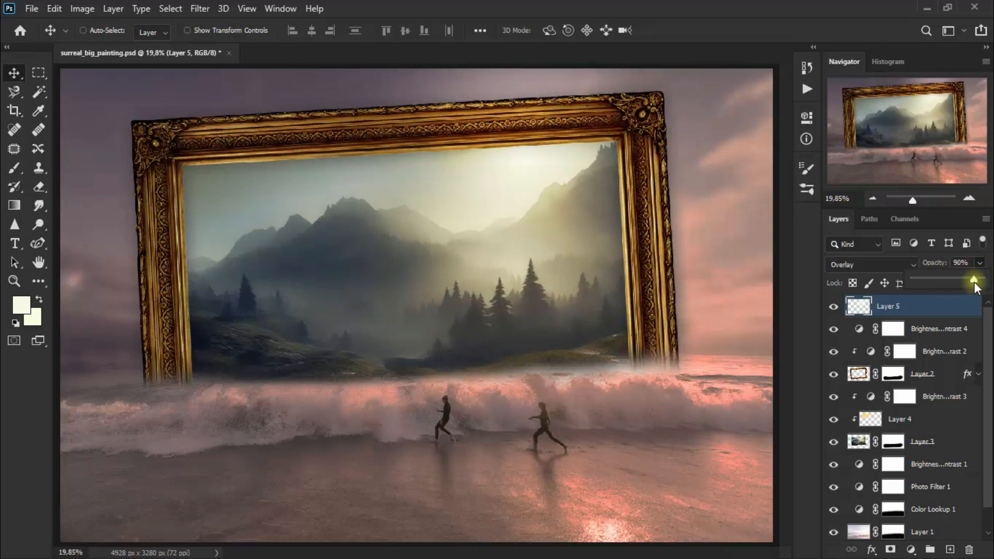
left_click(835, 305)
left_click(835, 305)
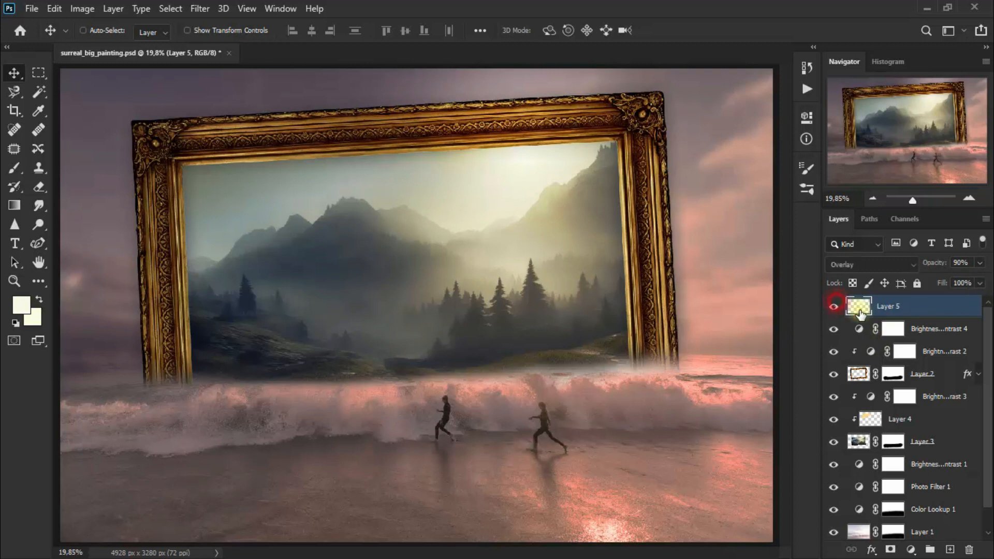
Duplicate Layer 5 and set the copy to Linear Dodge (Add) blending at 29% opacity.
key("ctrl+j")
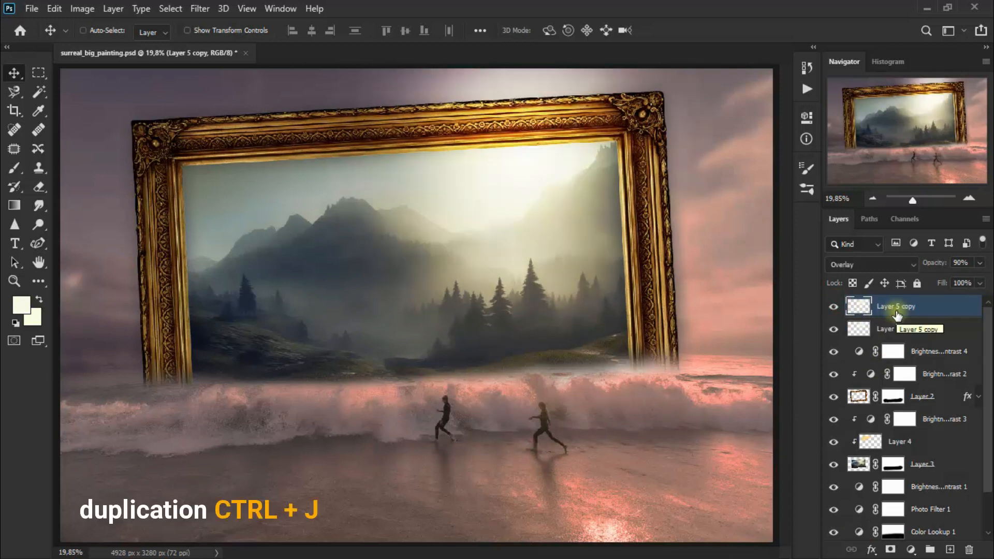
left_click(868, 264)
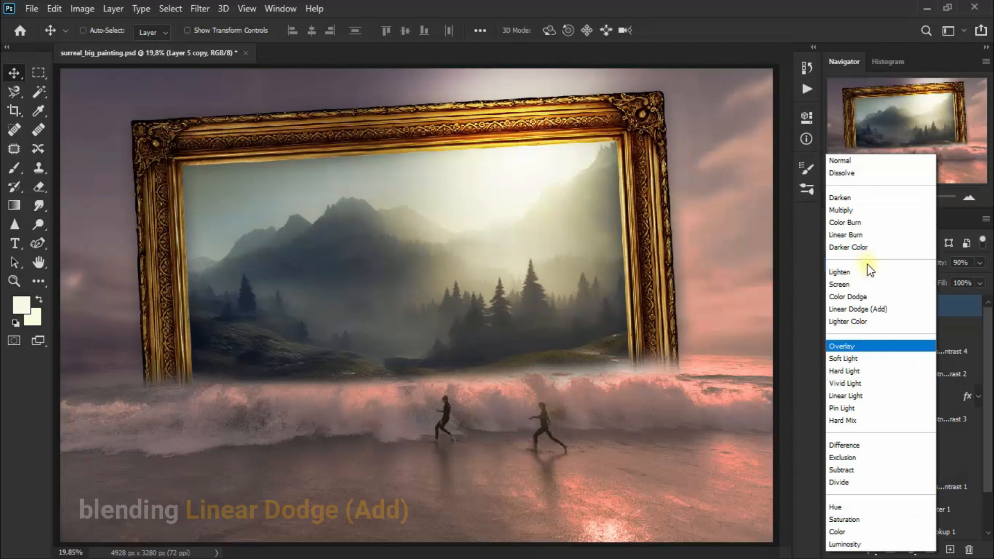
left_click(882, 309)
left_click(834, 306)
left_click(834, 307)
left_click(980, 263)
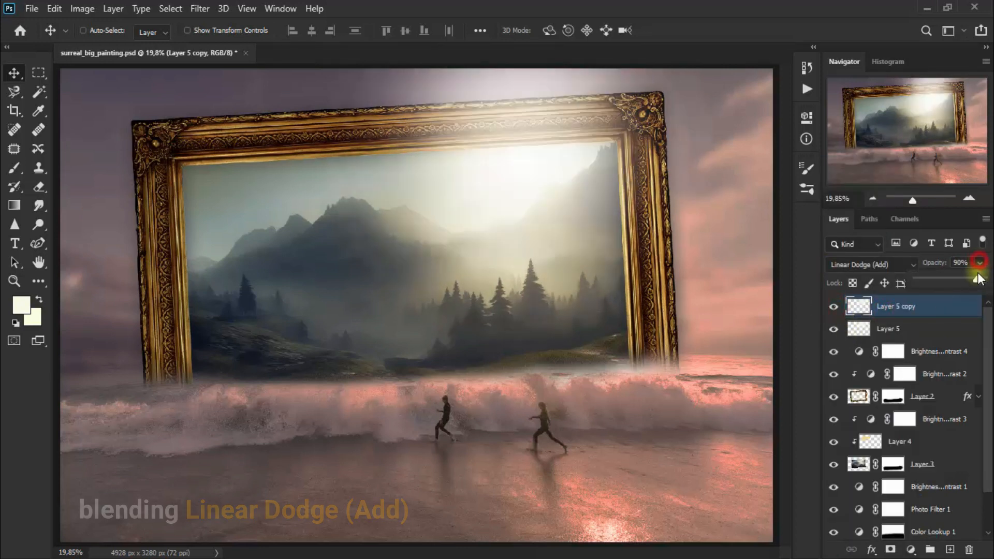
left_click_drag(969, 278, 937, 280)
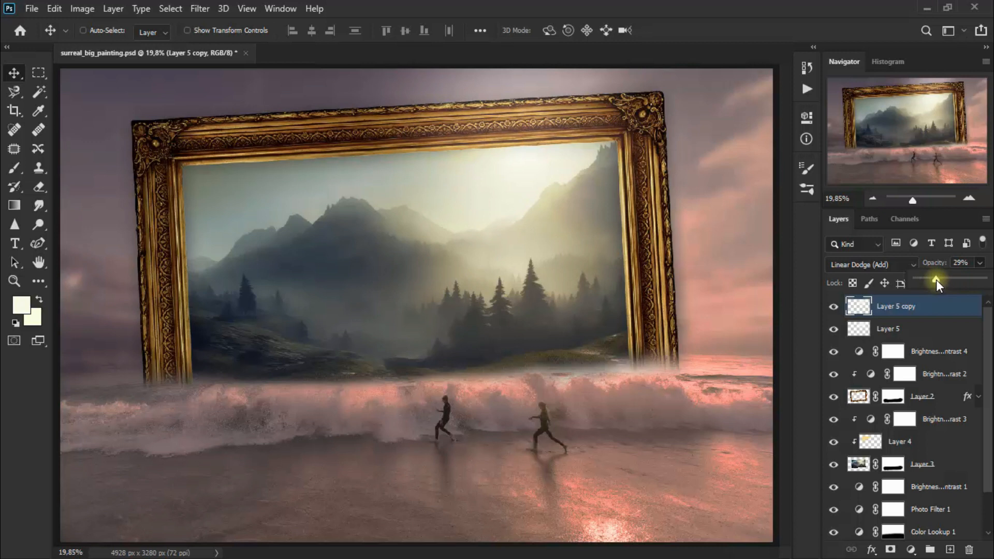
Lower Layer 5's opacity to 86% and compare the image with and without the duplicated glow layer.
left_click(918, 329)
left_click(981, 263)
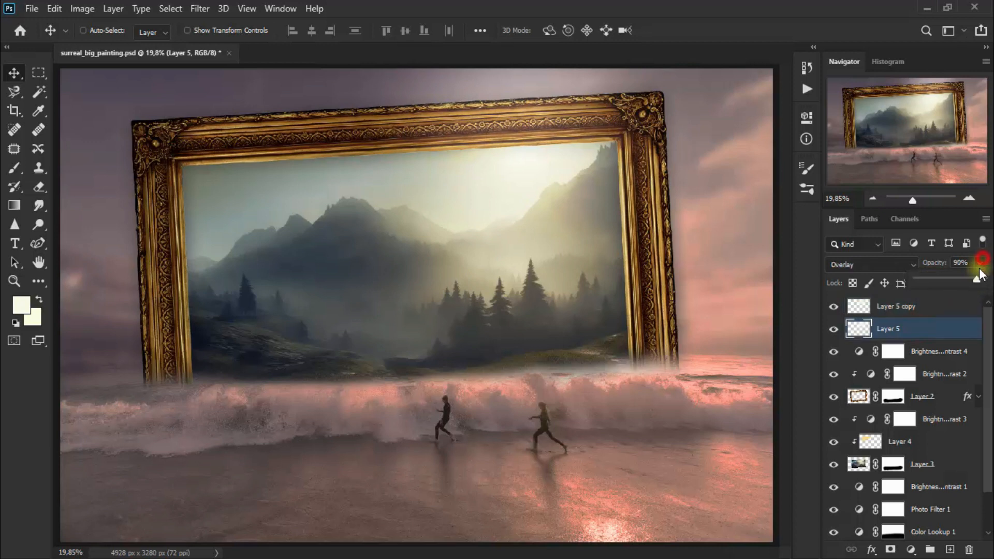
left_click_drag(977, 281, 964, 281)
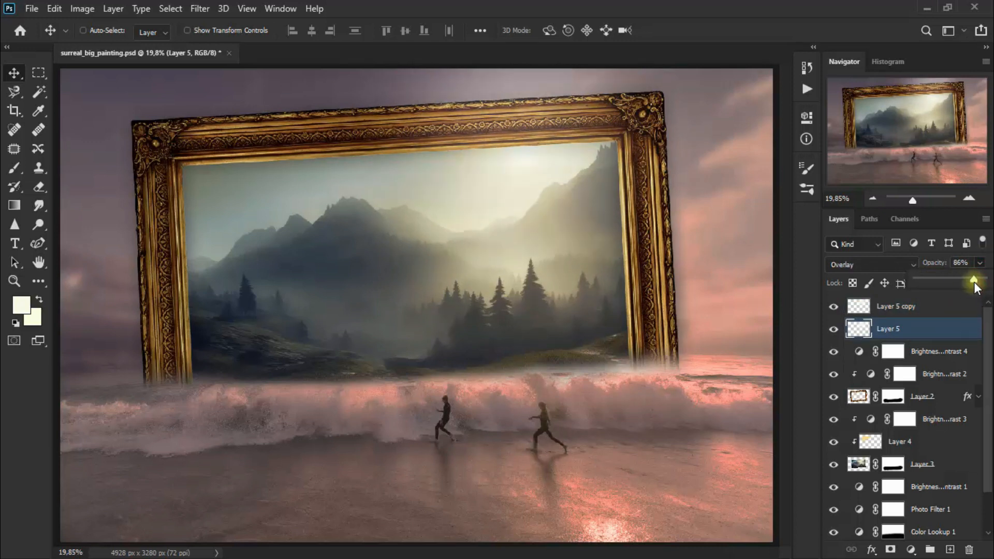
left_click(927, 308)
left_click(832, 308)
left_click(832, 307)
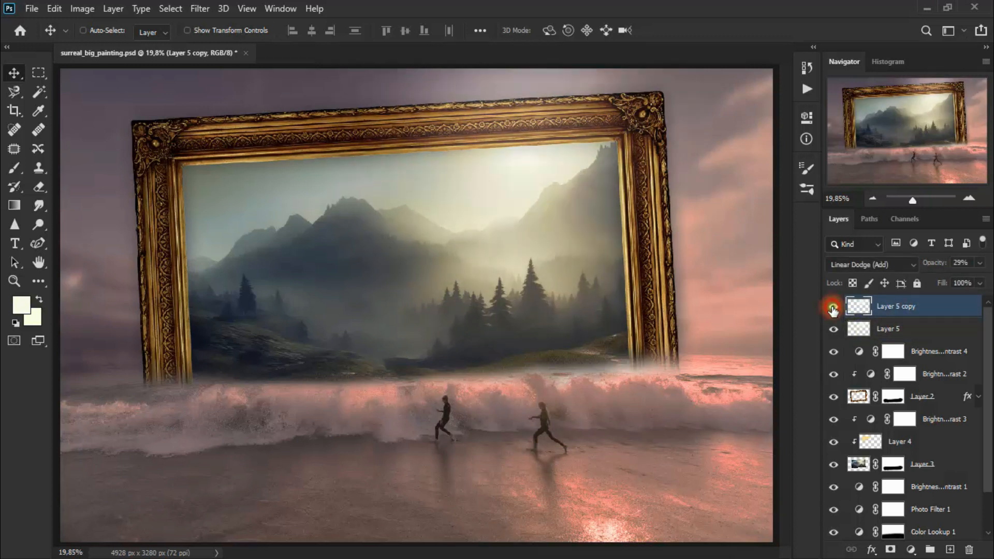
Add a Color Lookup adjustment above Layer 5 copy with the TealOrangePlusContrast.3DL look.
left_click(14, 71)
left_click(911, 550)
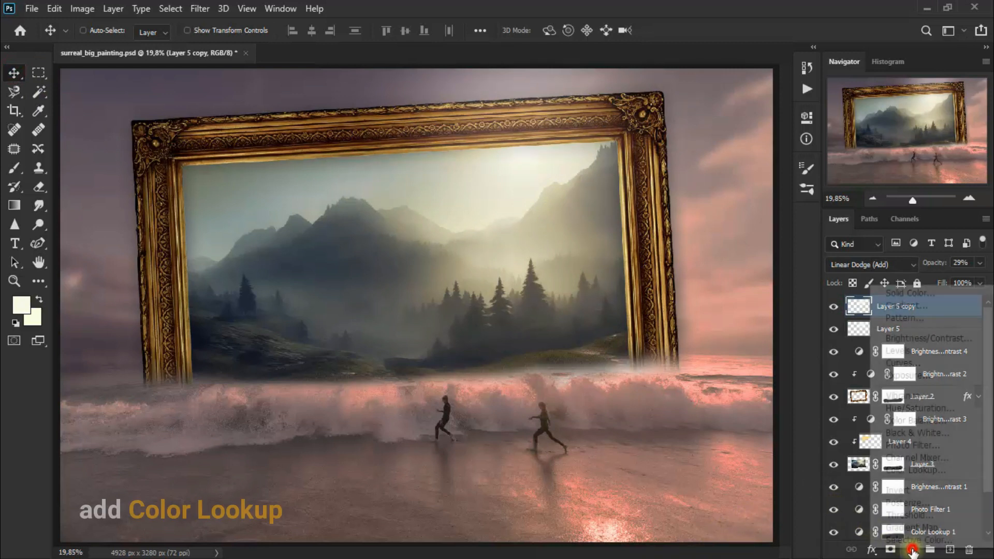
left_click(940, 471)
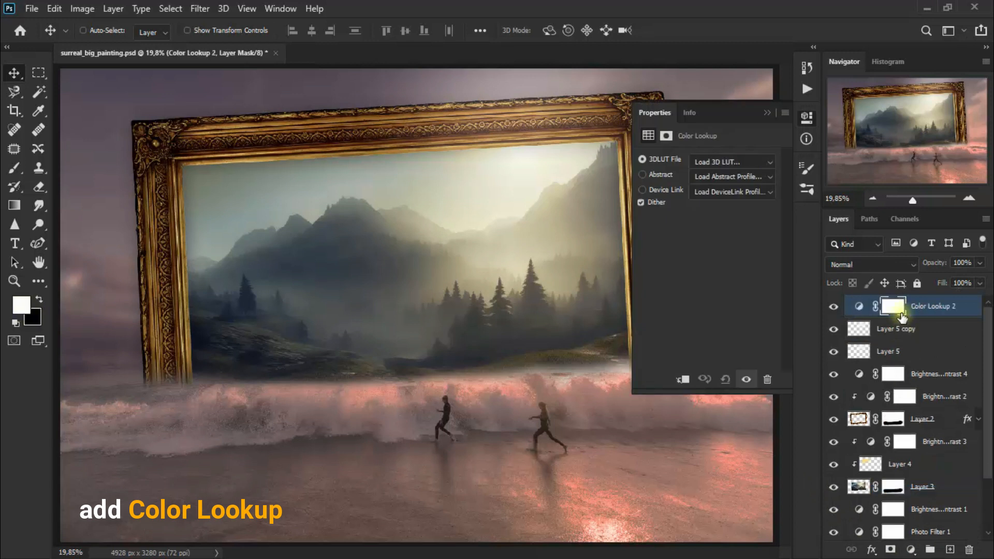
left_click(736, 163)
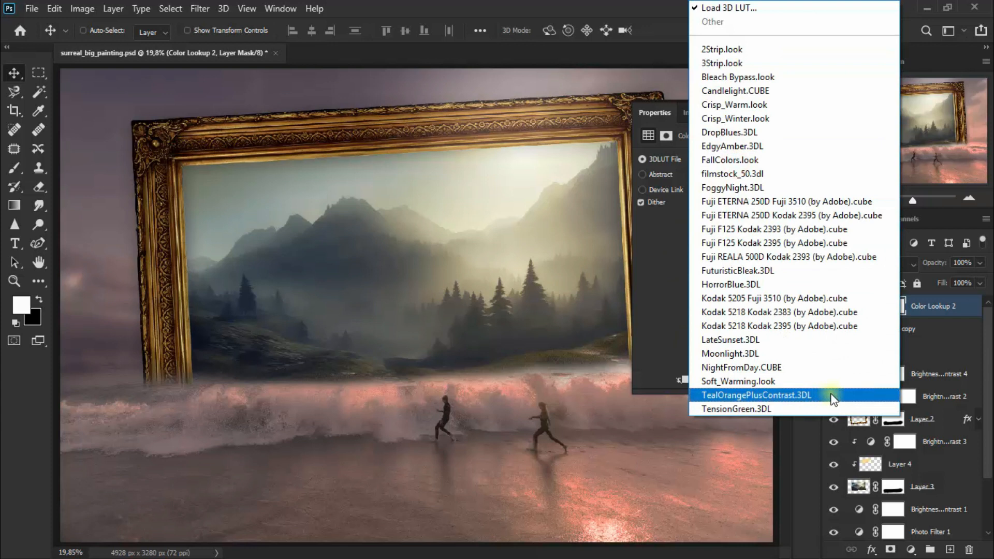
left_click(777, 395)
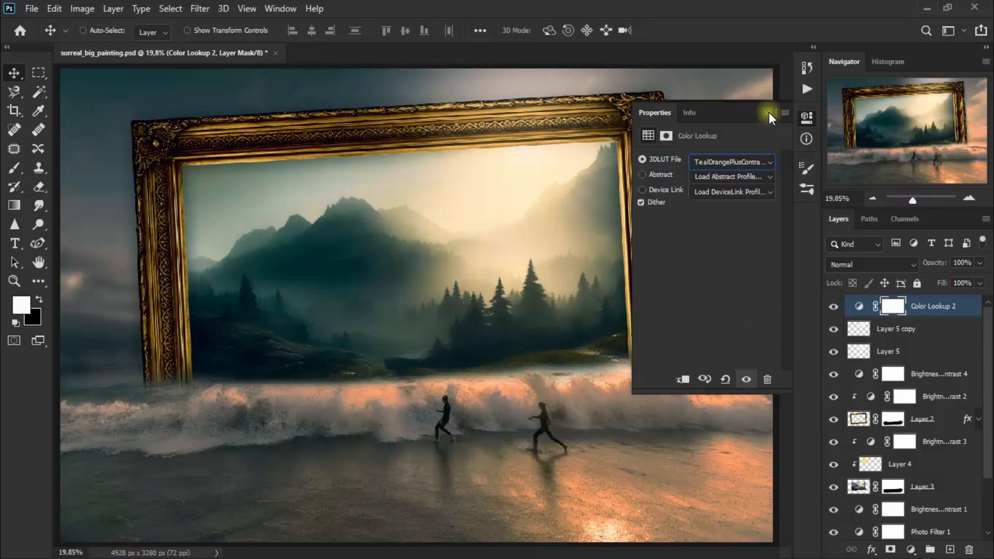
left_click(769, 113)
Set the Color Lookup 2 layer to Color blending and check its effect on the image.
left_click(856, 259)
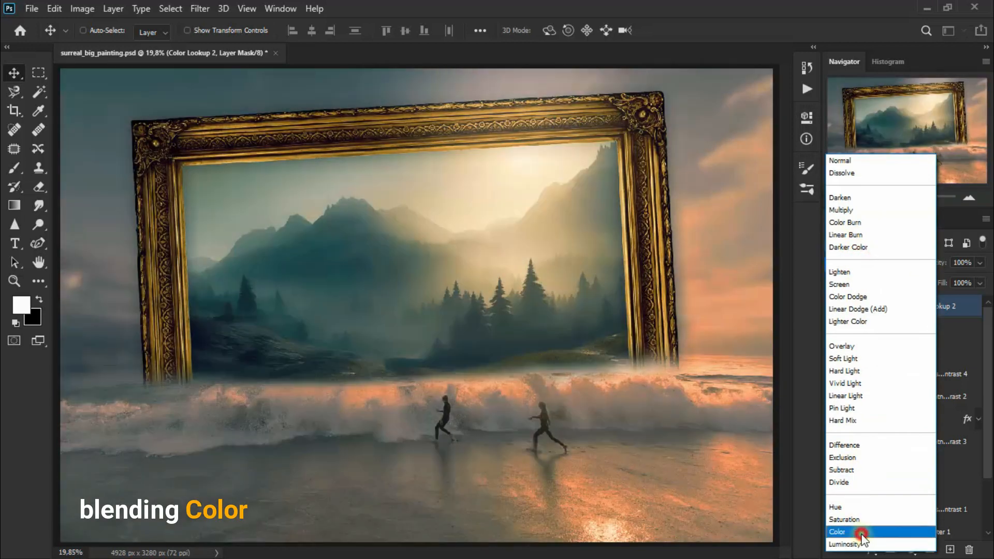
left_click(862, 533)
left_click(834, 309)
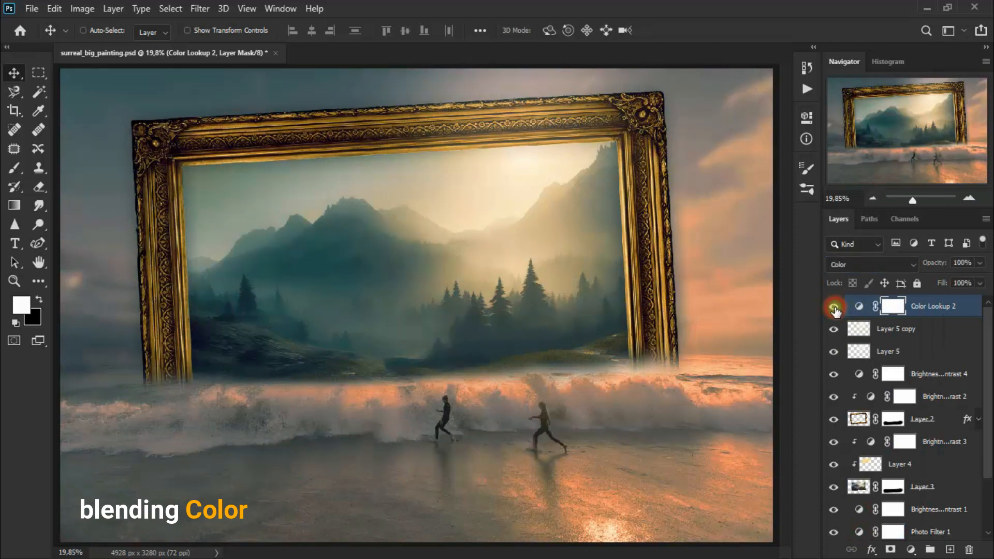
Rebalance the sun glow by setting Layer 5's opacity to 71% and Layer 5 copy's opacity to about 67%.
left_click(906, 336)
left_click(980, 263)
left_click_drag(935, 280, 961, 284)
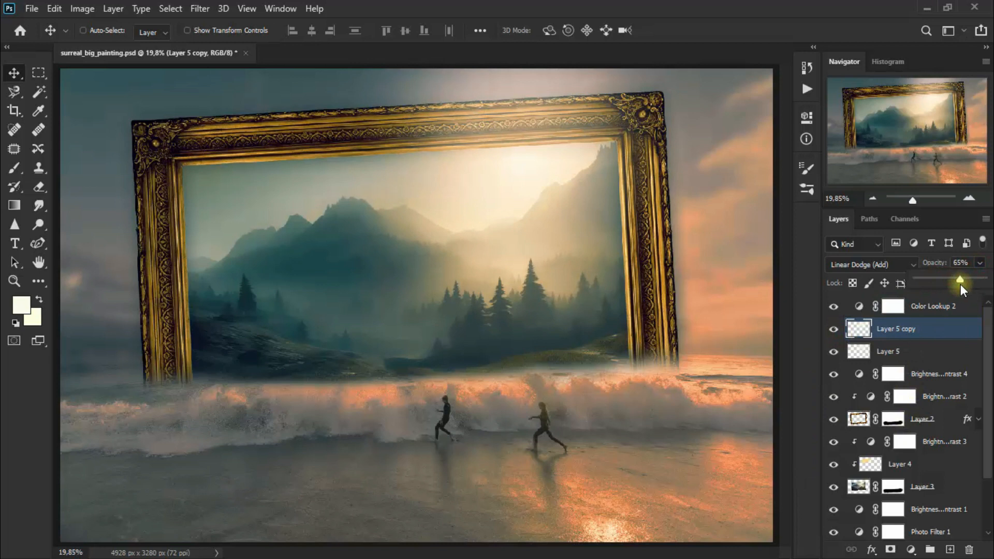
left_click(914, 353)
left_click(979, 263)
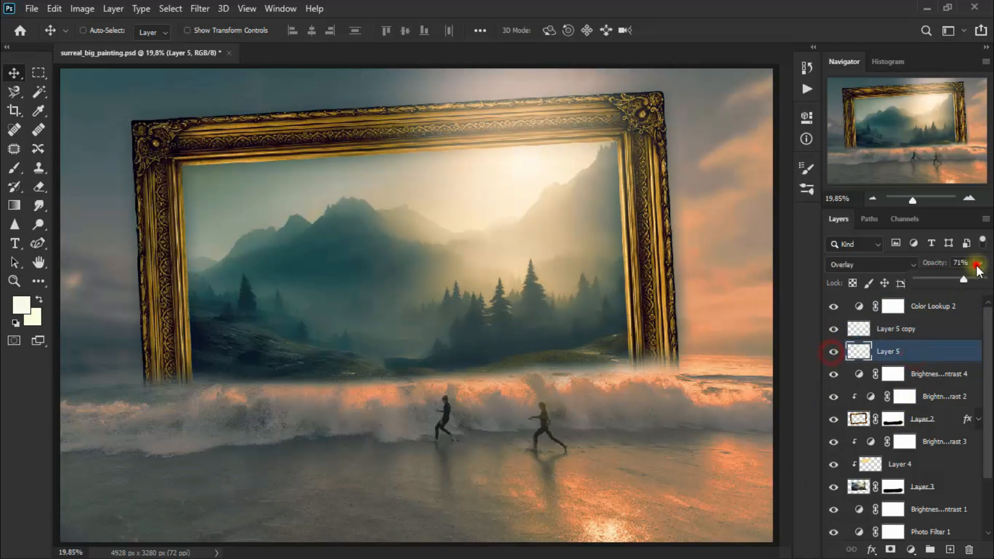
left_click(916, 333)
left_click(925, 329)
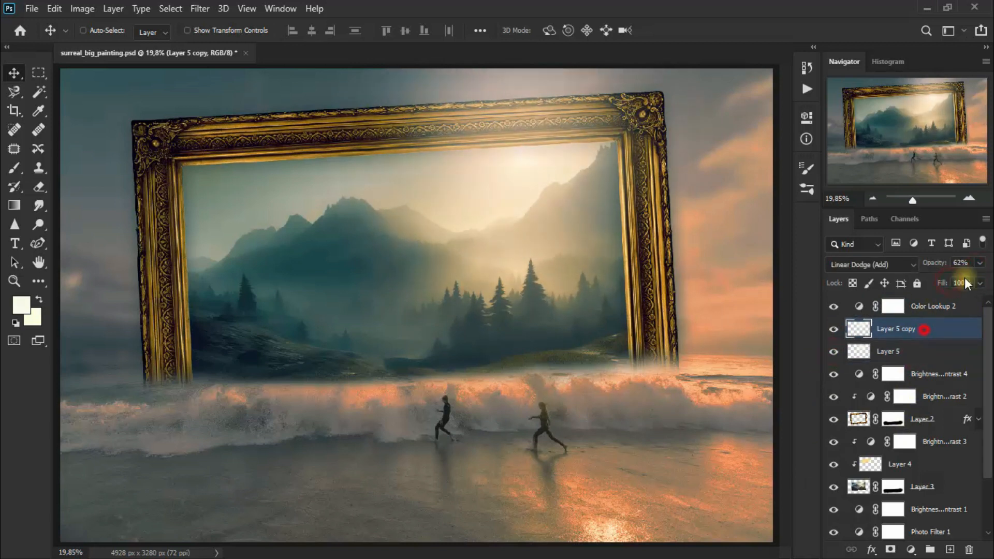
Add a Curves adjustment above Color Lookup 2 with shadows at 69 to 59, a midtone point, and highlights at 188 to 192.
left_click(930, 314)
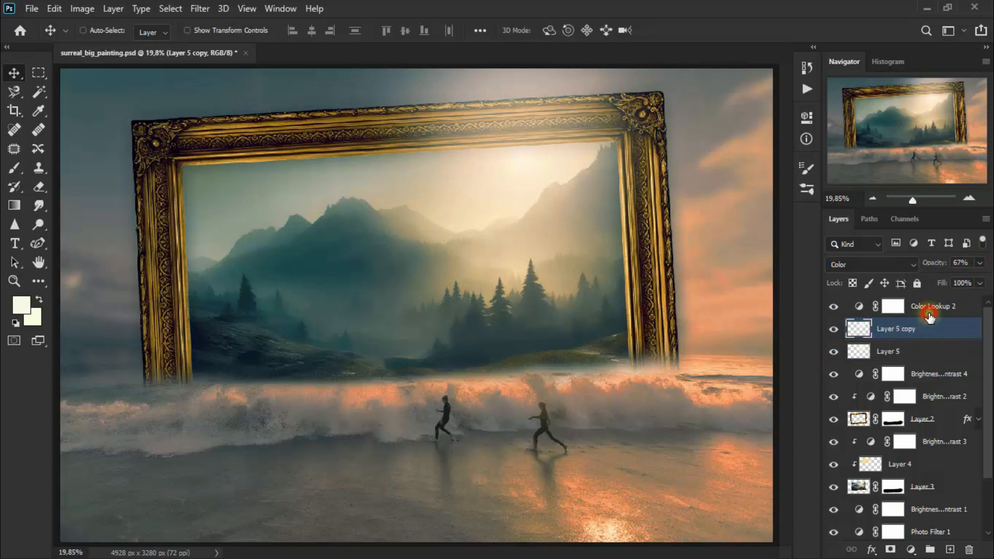
left_click(930, 313)
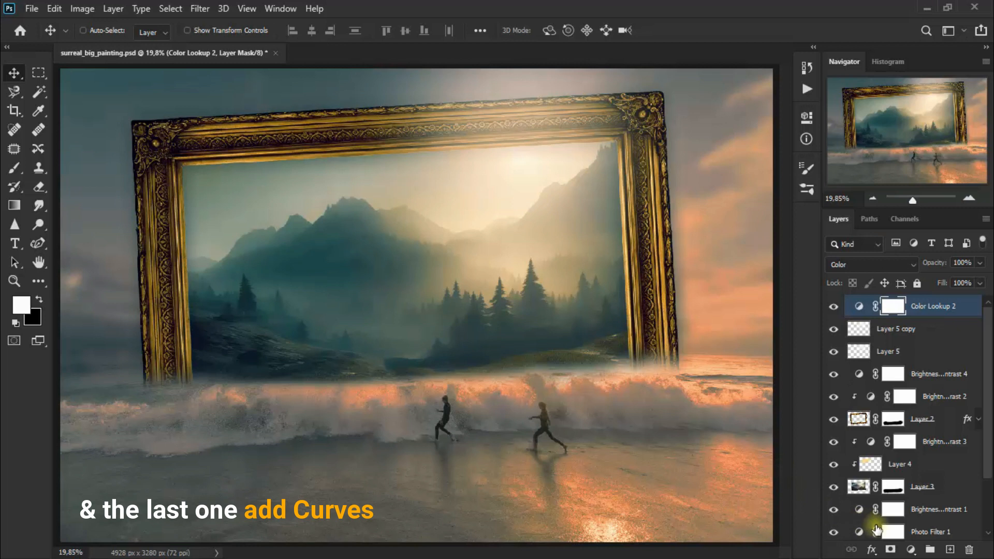
left_click(911, 549)
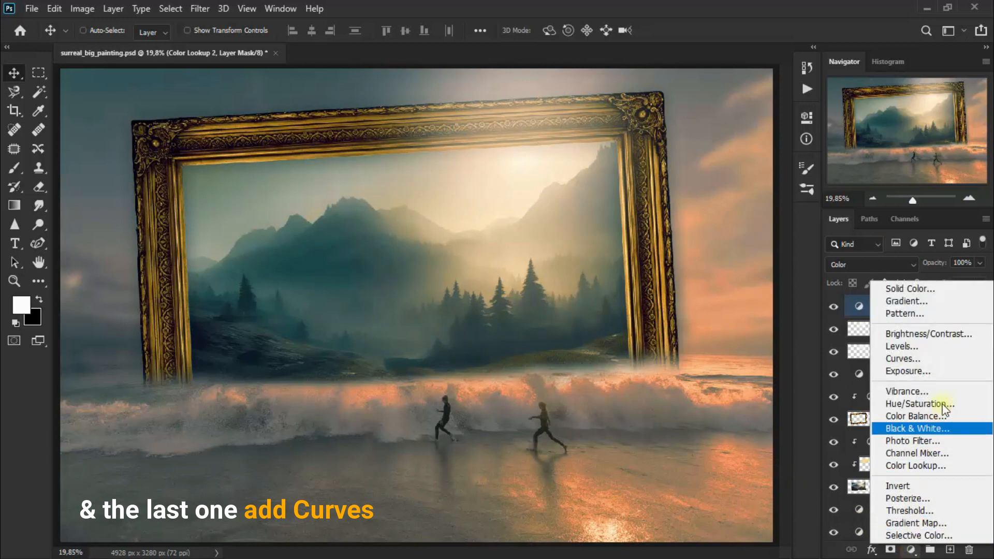
left_click(958, 360)
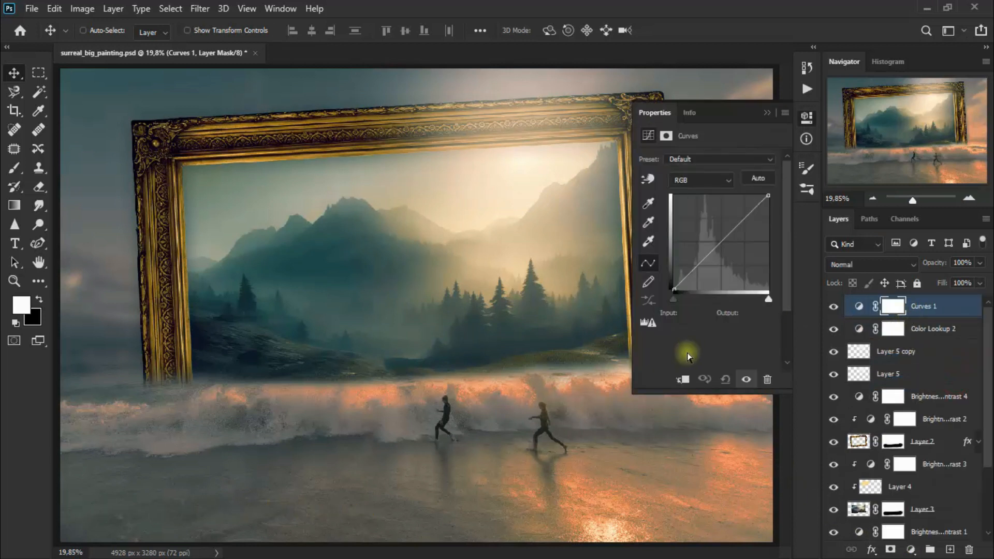
left_click(697, 267)
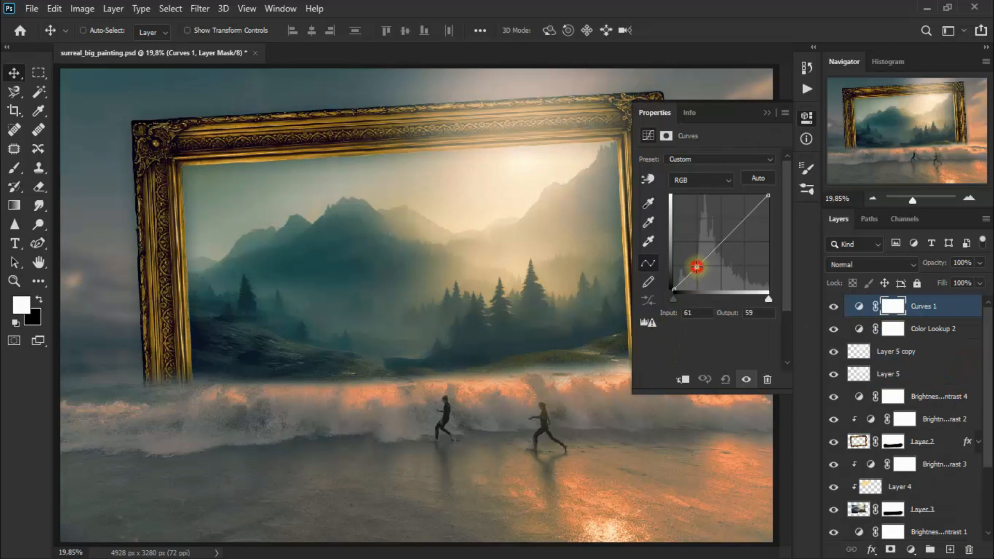
left_click_drag(696, 267, 699, 267)
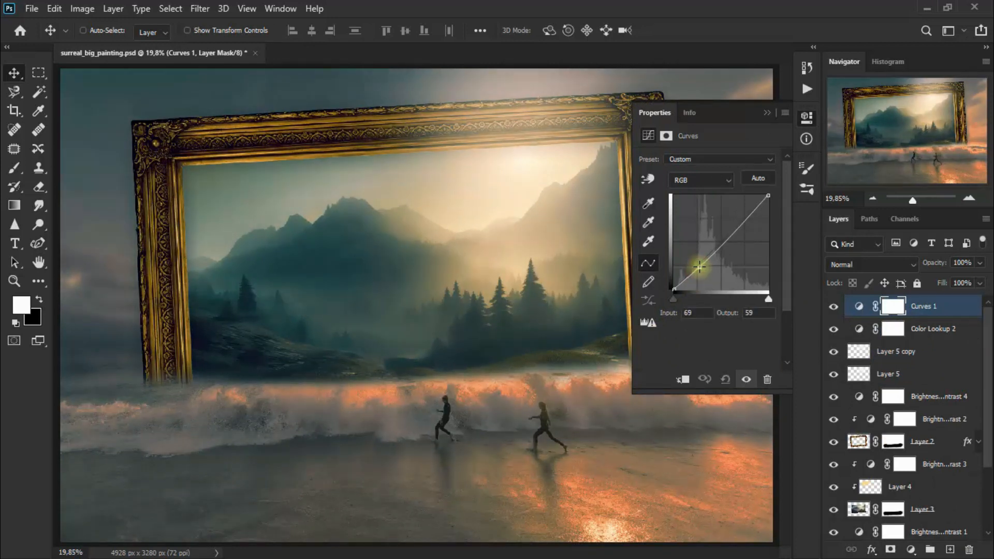
left_click(721, 238)
left_click(741, 218)
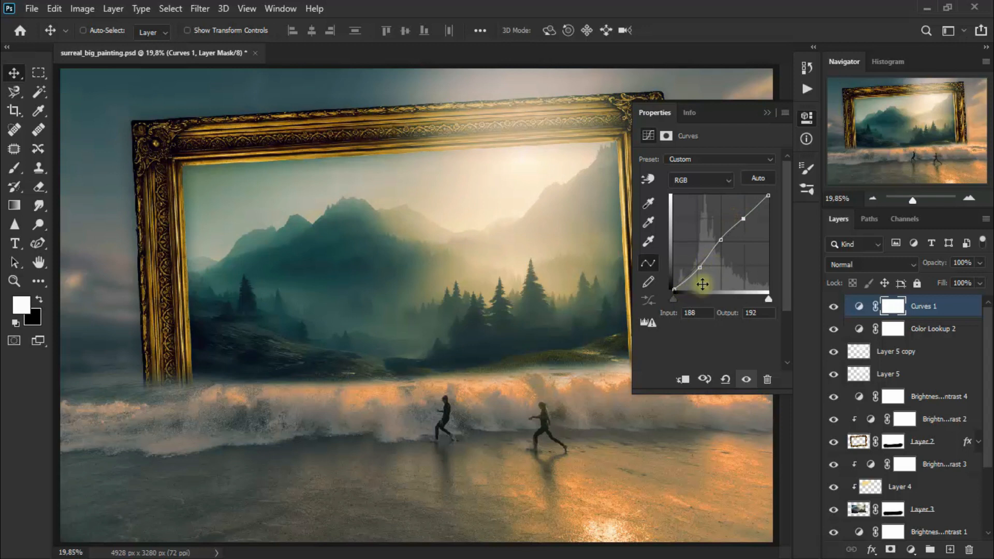
left_click(769, 112)
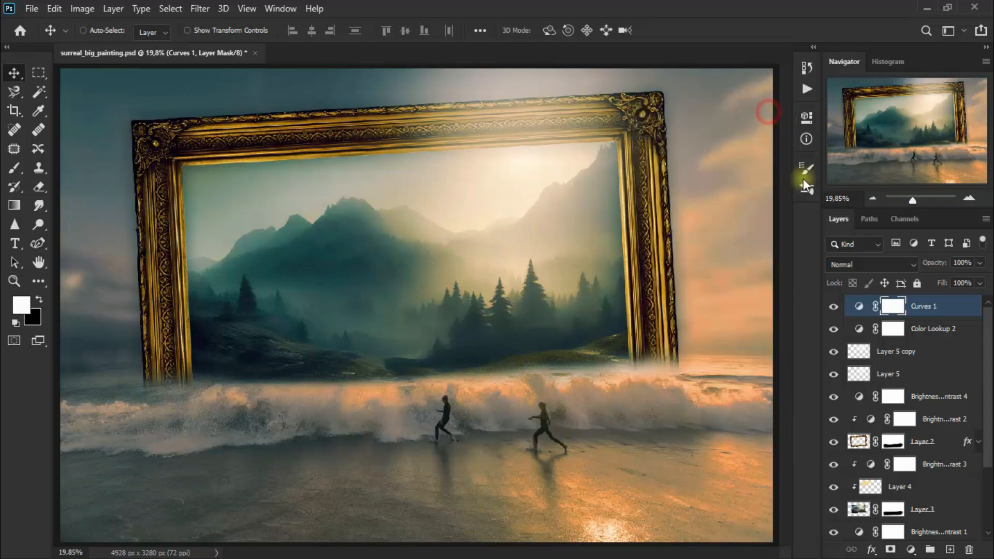
Lower the Curves 1 layer's opacity to 57% and compare the image with and without the adjustment.
left_click(834, 306)
left_click(834, 306)
left_click(980, 263)
left_click_drag(976, 283, 960, 283)
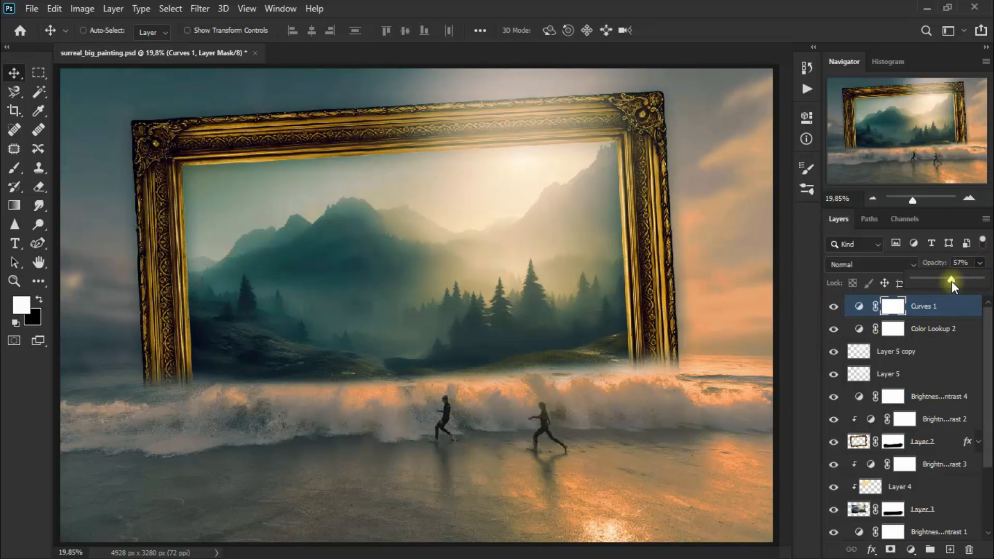
left_click(834, 308)
left_click(834, 309)
left_click(833, 309)
left_click(834, 309)
left_click(834, 309)
left_click(833, 308)
left_click(13, 73)
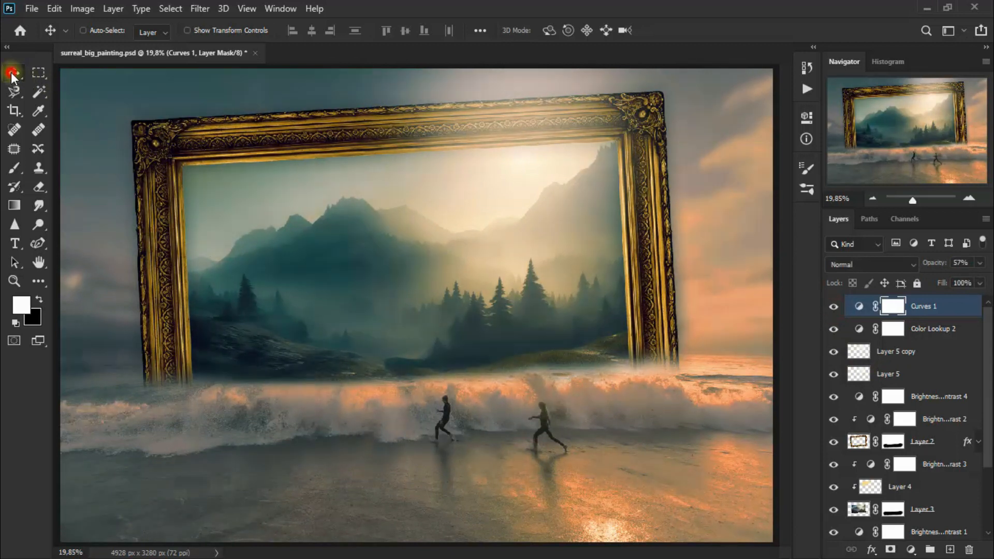